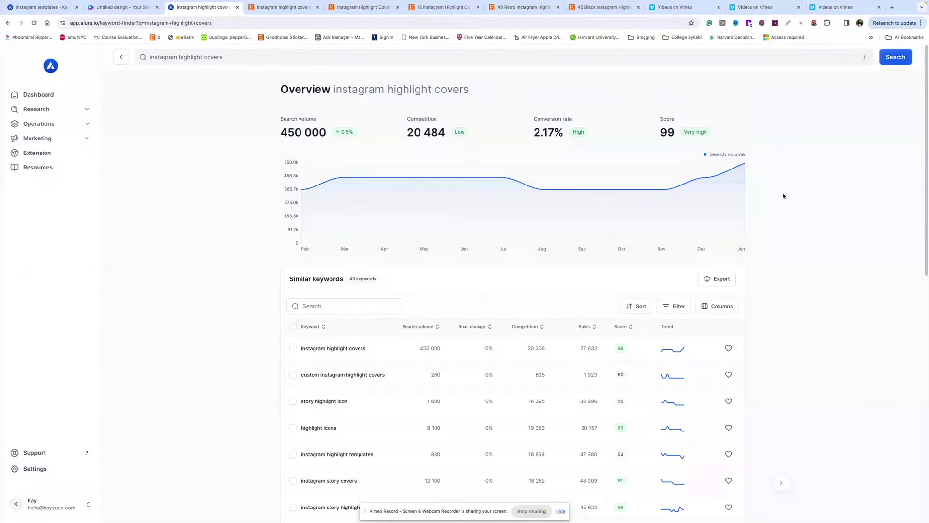
# - Scroll the current Etsy page down and back up
pyautogui.scroll(-2, 784, 196)
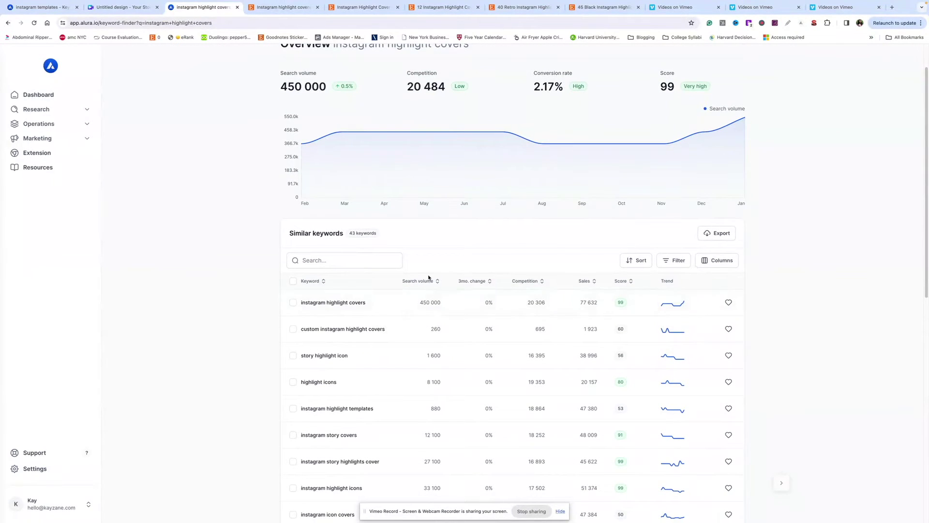
pyautogui.scroll(-3, 428, 277)
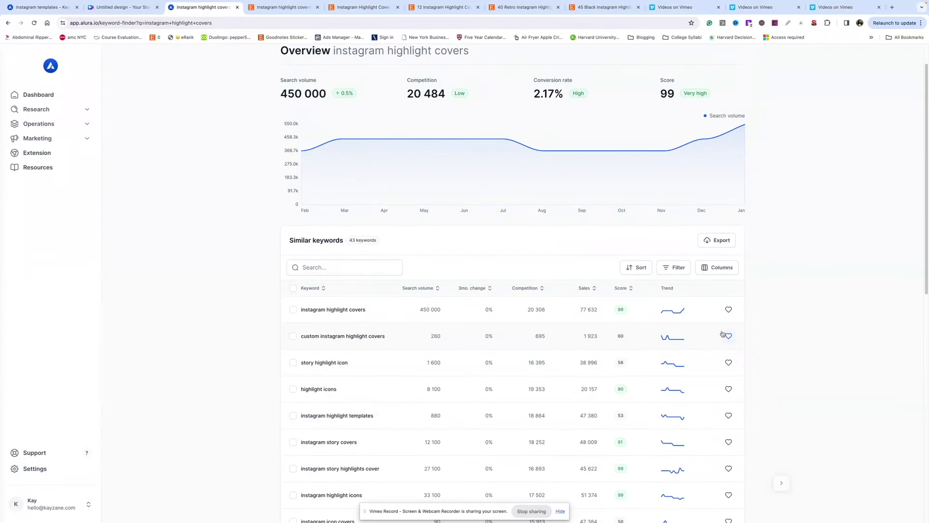
pyautogui.scroll(2, 722, 334)
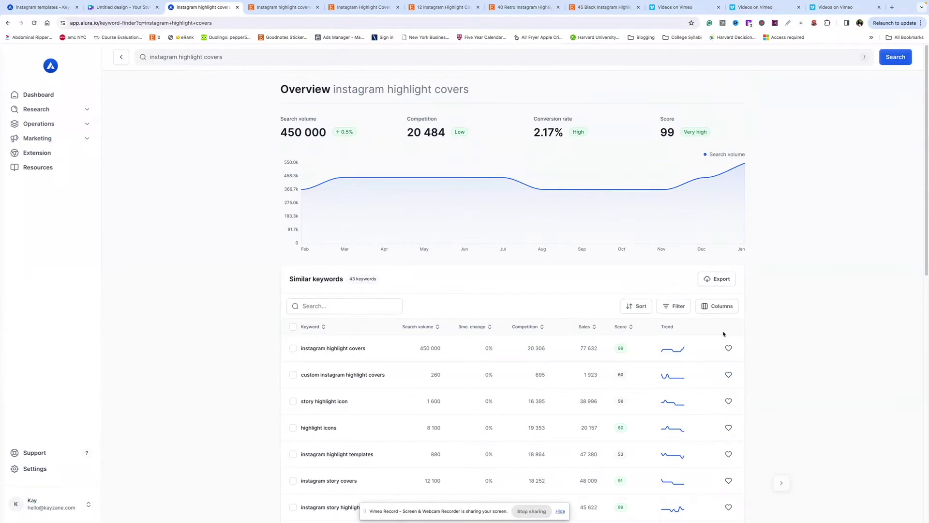
# - Browse the Etsy highlight cover search results, scrolling through the top-reviewed covers
pyautogui.hotkey('ctrl', 'Tab')
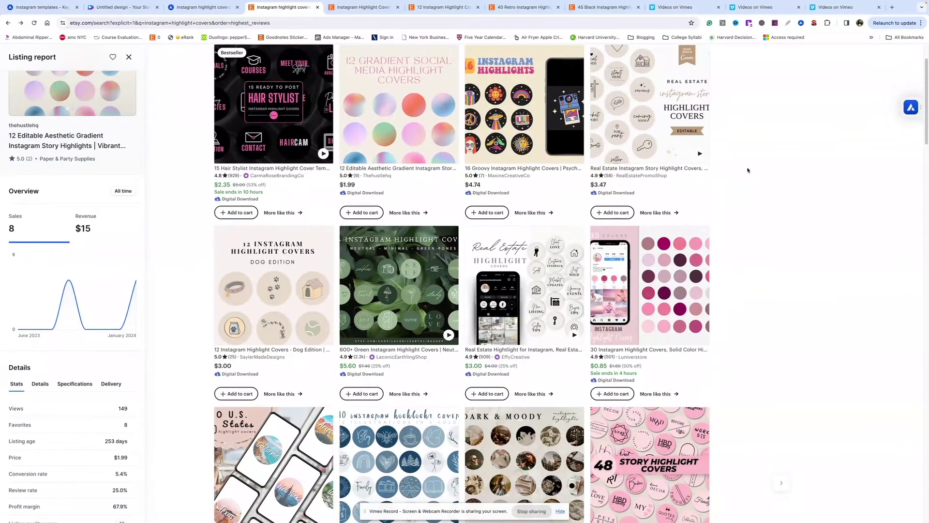
pyautogui.scroll(-3, 748, 175)
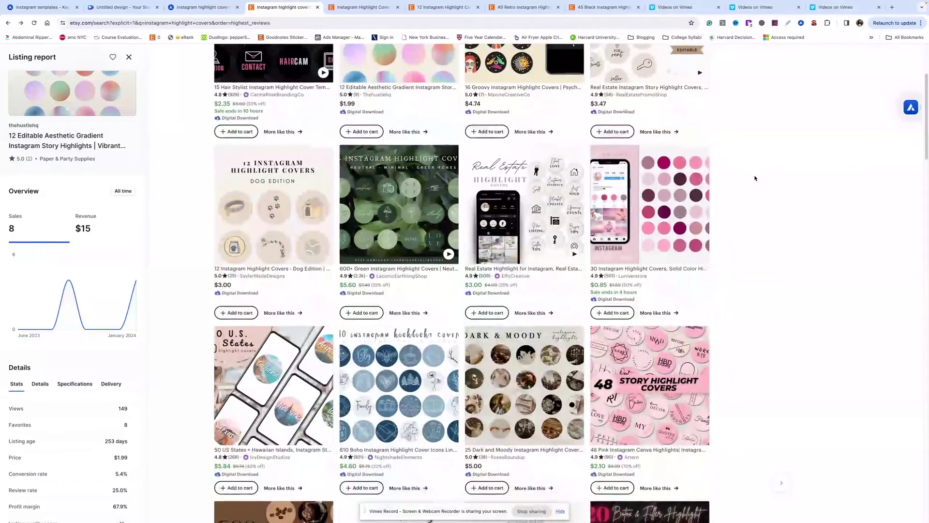
pyautogui.scroll(-4, 755, 179)
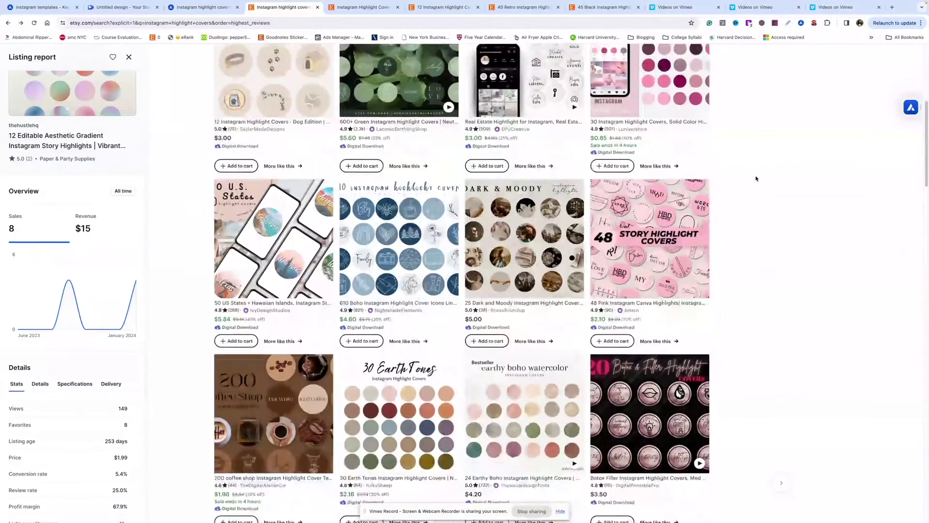
pyautogui.scroll(-5, 756, 179)
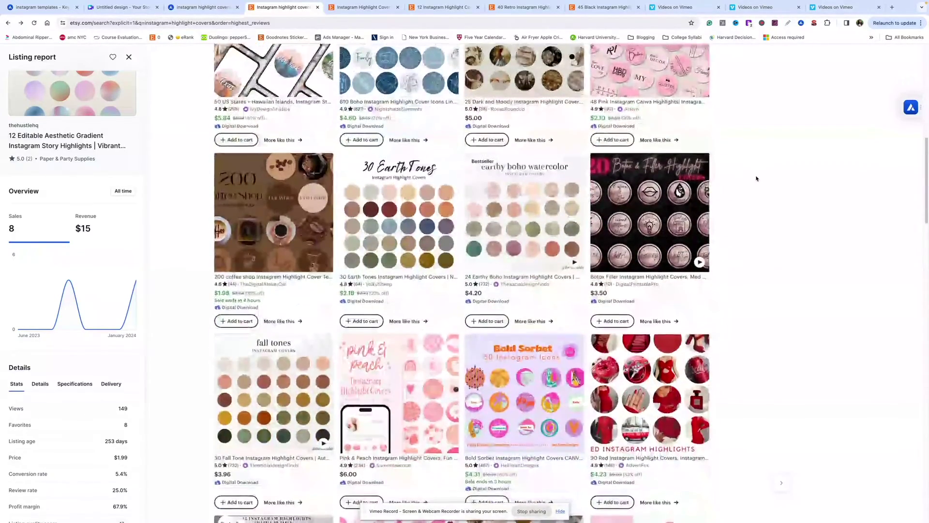
pyautogui.scroll(-3, 757, 179)
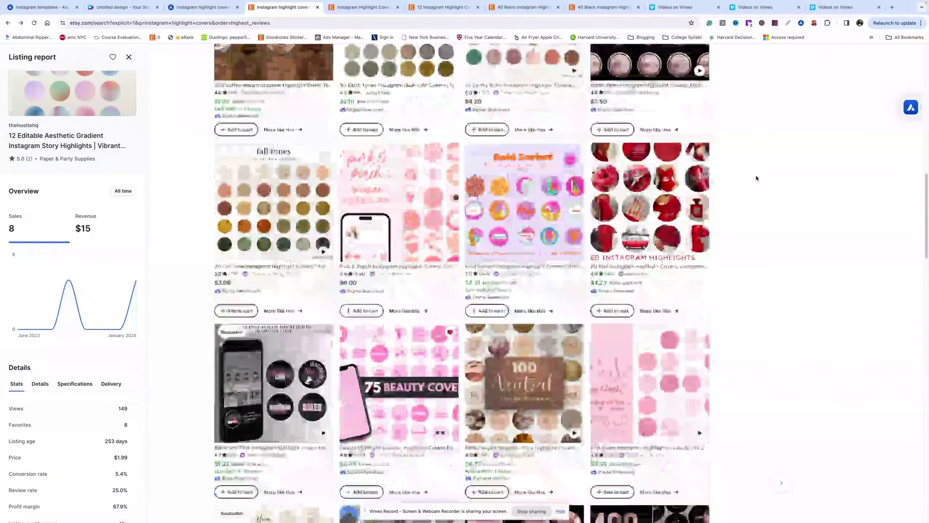
pyautogui.scroll(15, 779, 317)
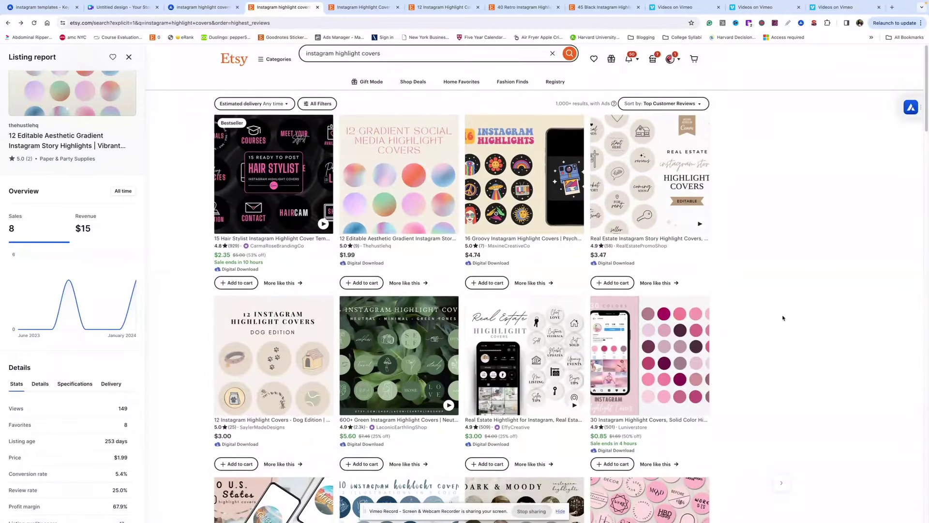
pyautogui.scroll(-1, 782, 318)
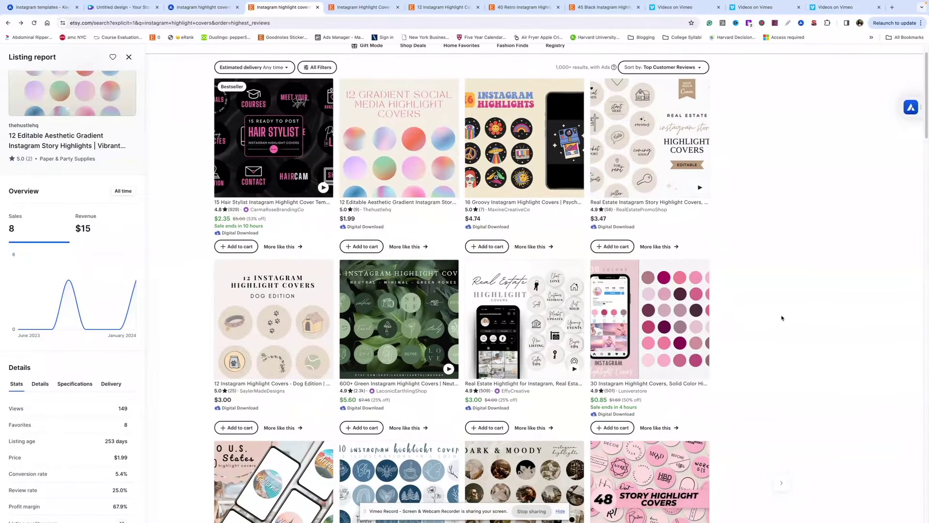
pyautogui.scroll(1, 782, 317)
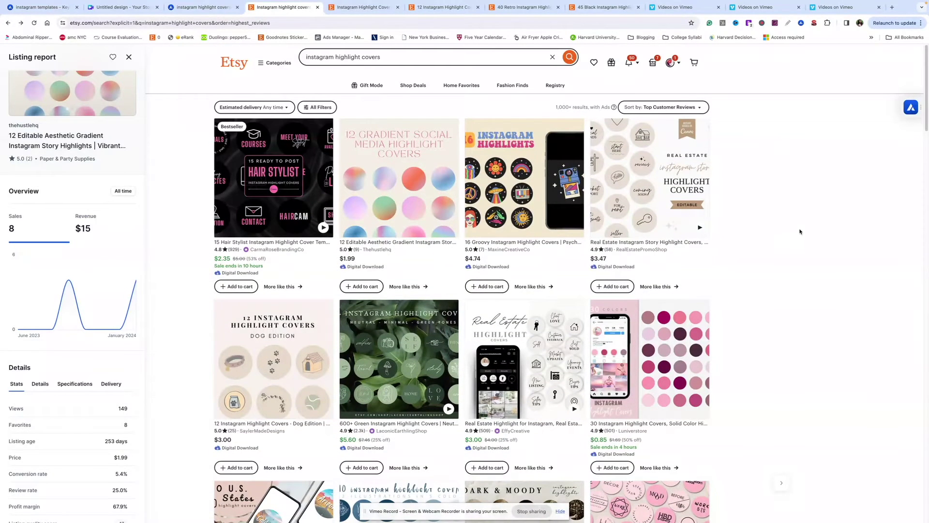
pyautogui.scroll(-8, 779, 257)
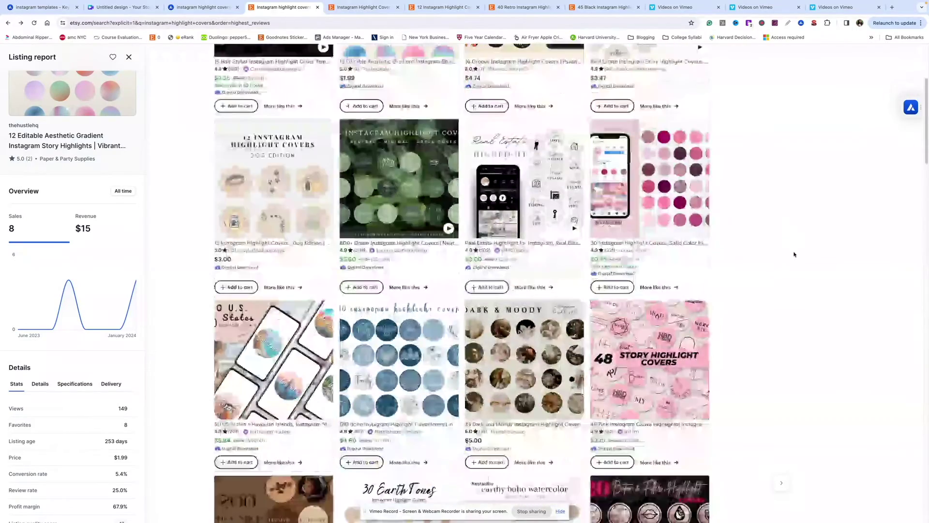
pyautogui.scroll(-2, 795, 253)
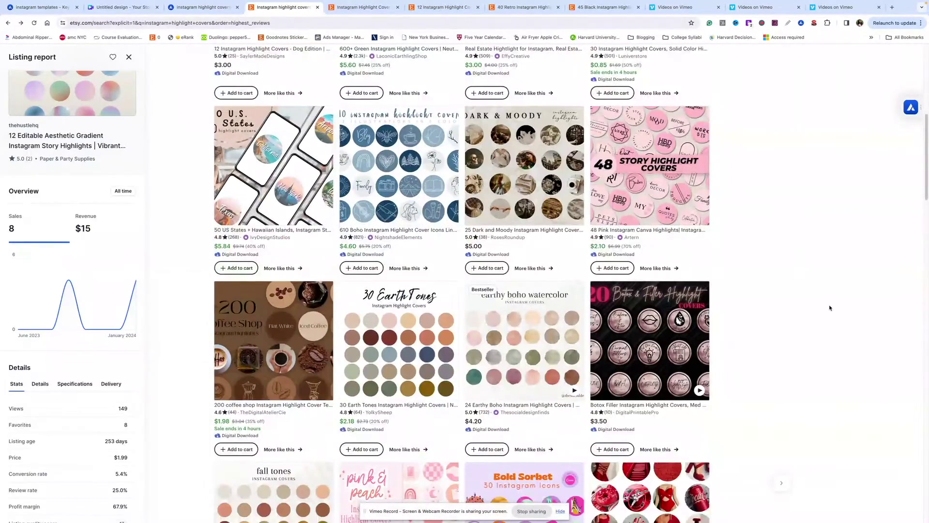
pyautogui.scroll(-2, 829, 308)
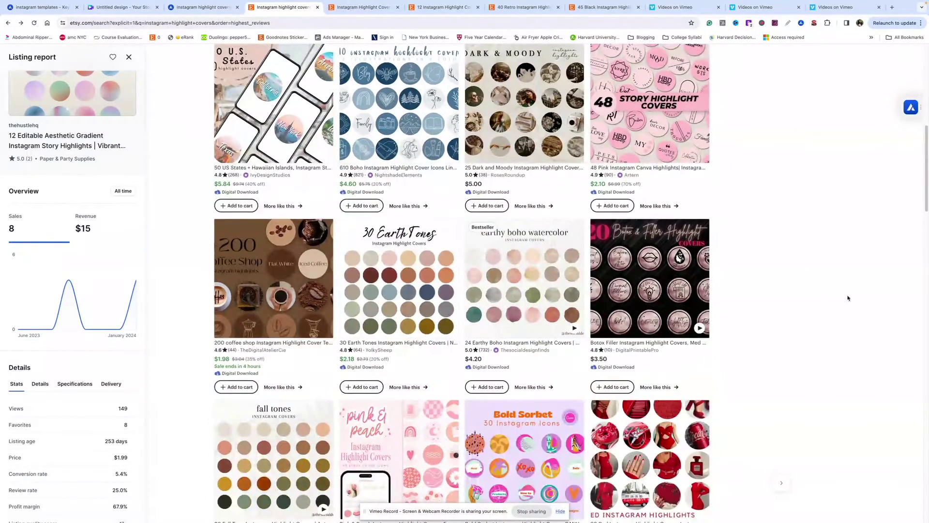
pyautogui.scroll(-1, 767, 334)
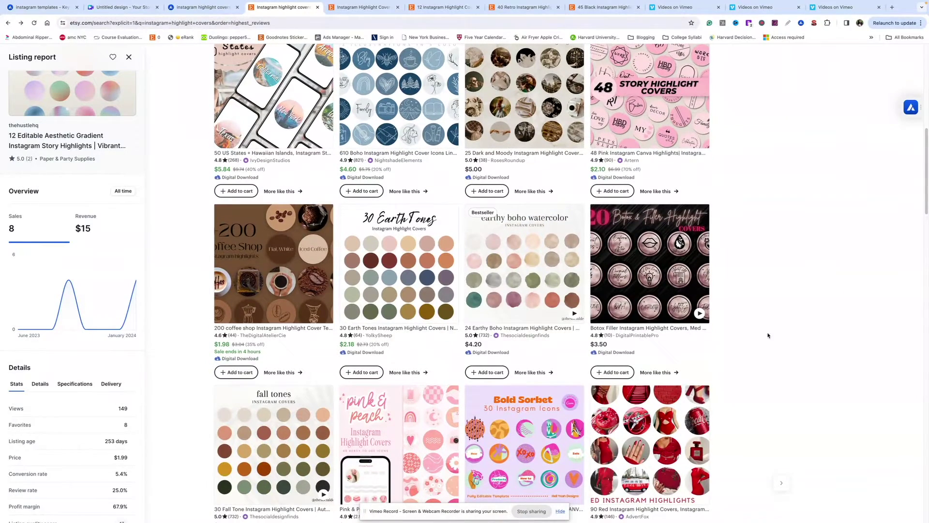
pyautogui.scroll(4, 829, 332)
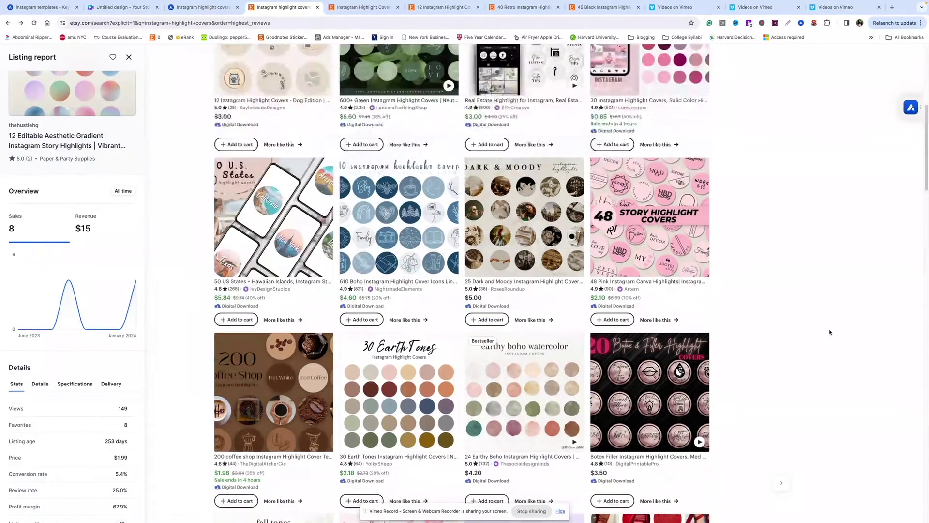
pyautogui.scroll(10, 829, 332)
pyautogui.scroll(-2, 866, 348)
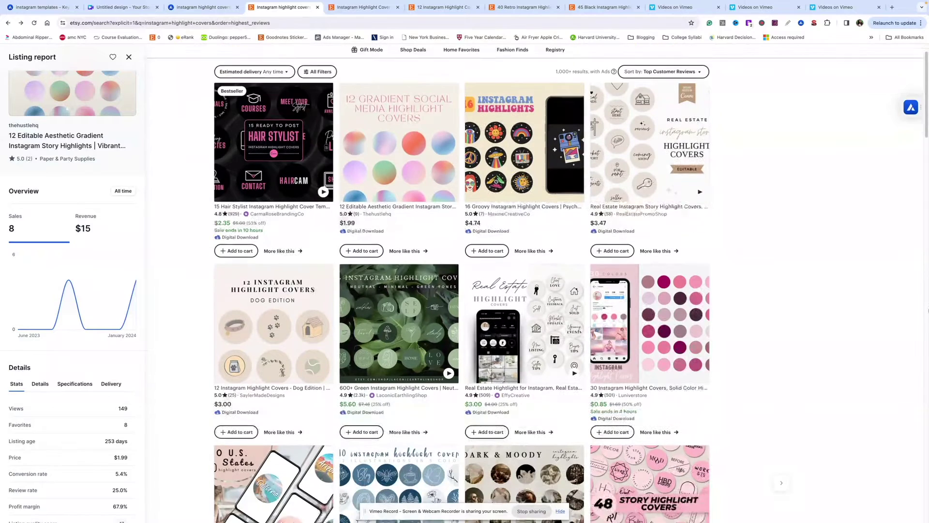
pyautogui.scroll(-1, 537, 284)
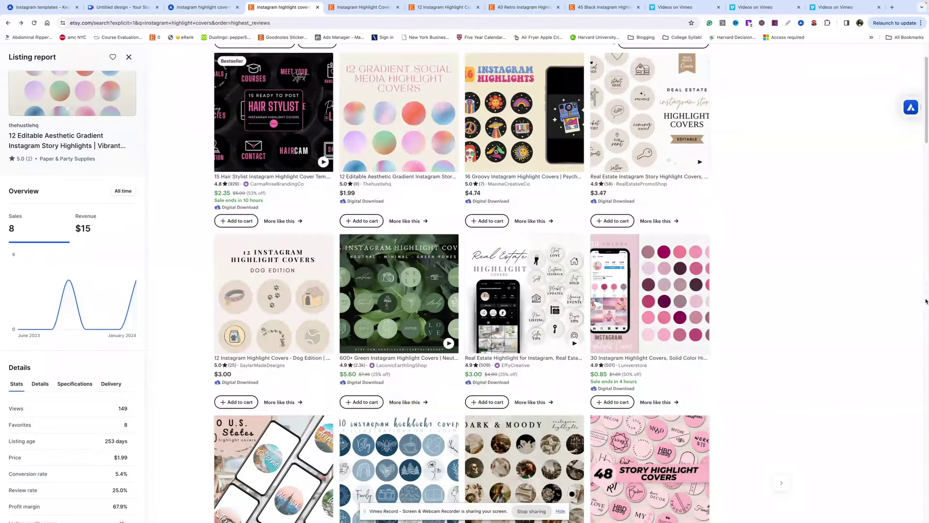
pyautogui.scroll(2, 904, 313)
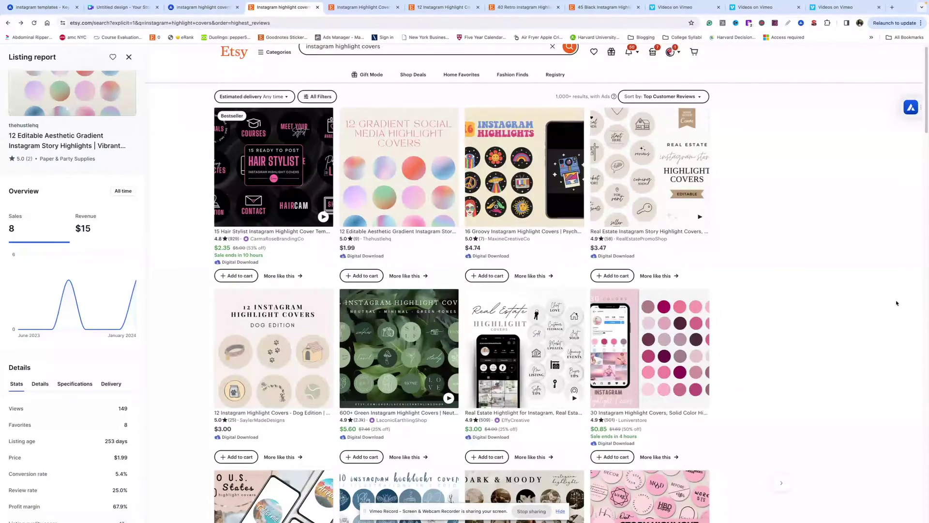
pyautogui.scroll(-7, 717, 257)
pyautogui.scroll(-3, 717, 257)
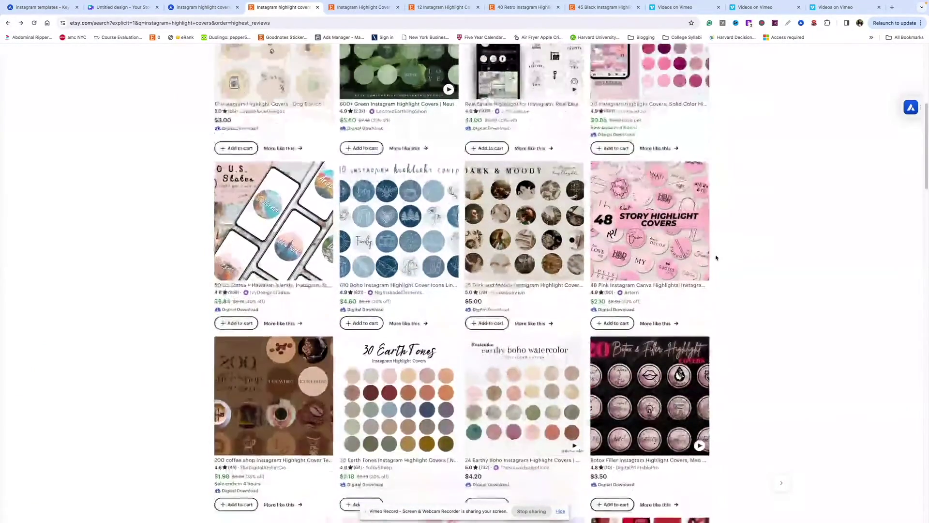
pyautogui.scroll(-3, 717, 258)
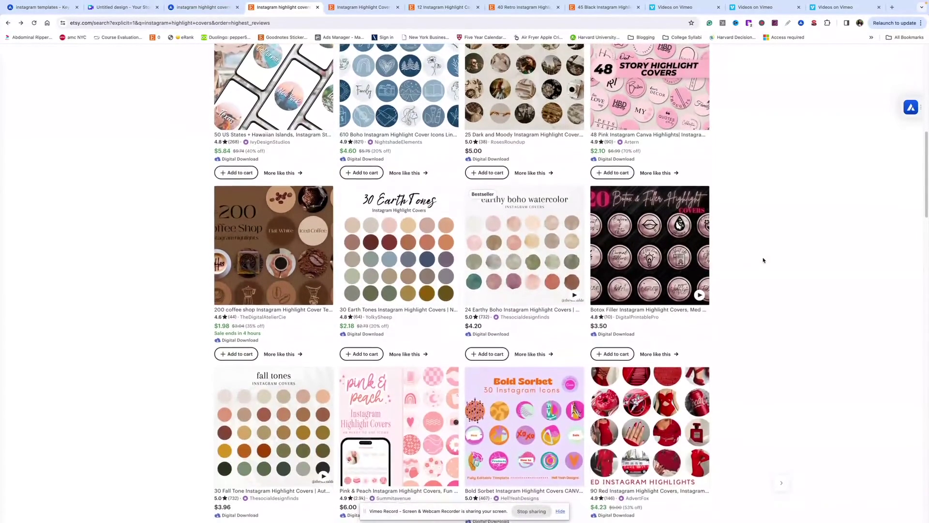
pyautogui.scroll(-1, 772, 244)
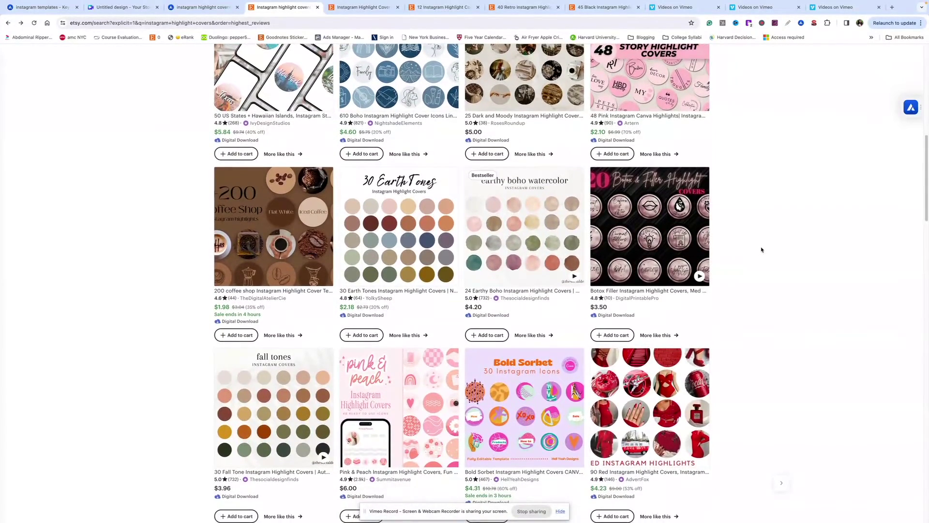
pyautogui.scroll(-4, 761, 250)
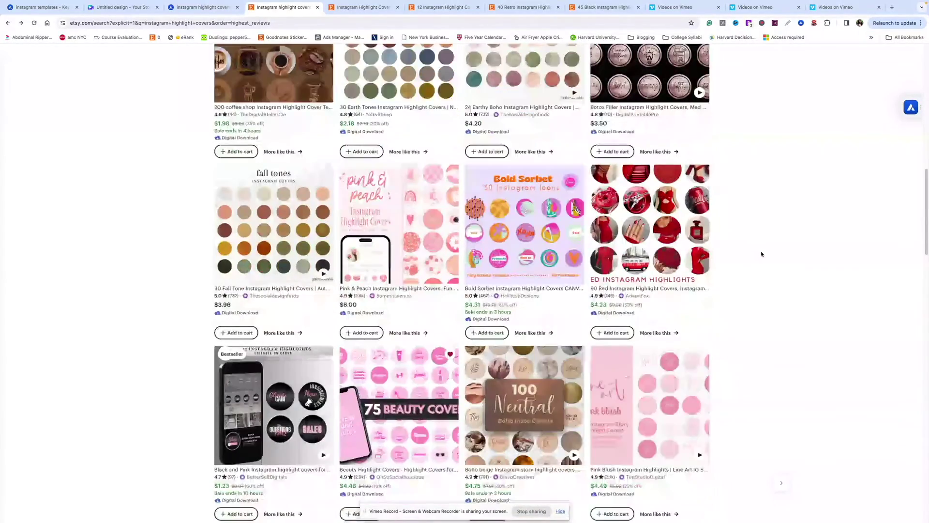
pyautogui.scroll(-4, 761, 254)
# - Bring up the Instagram Highlight Covers For Beauty listing, mark its 'In 20+ carts' line, and scroll up
pyautogui.hotkey('ctrl', 'Tab')
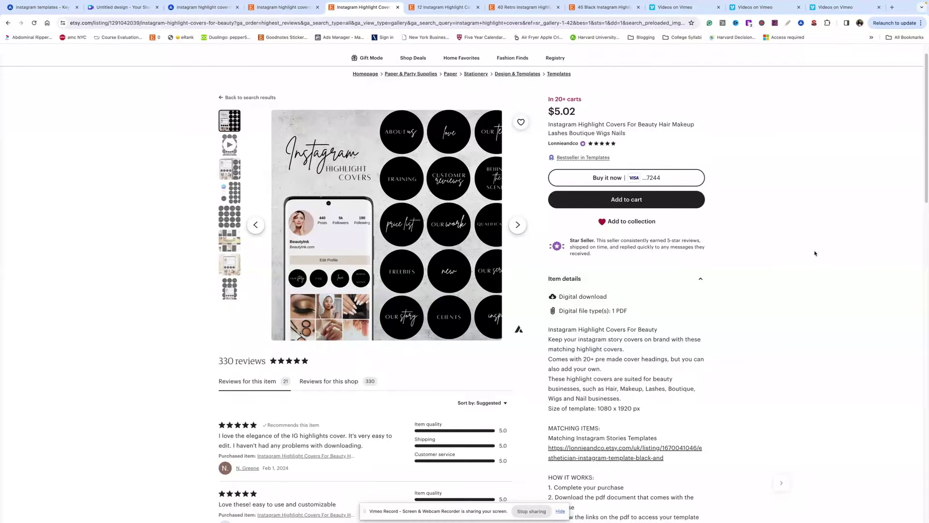
pyautogui.tripleClick(566, 100)
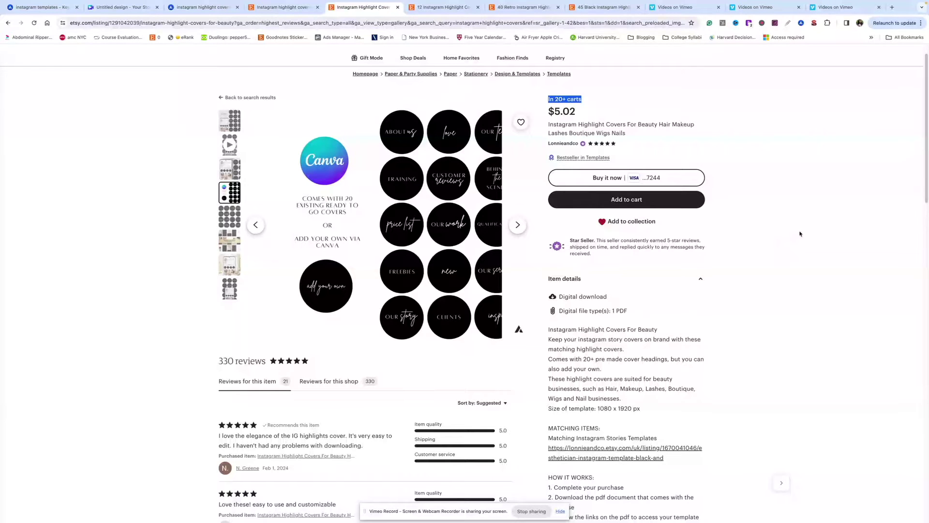
pyautogui.scroll(1, 661, 220)
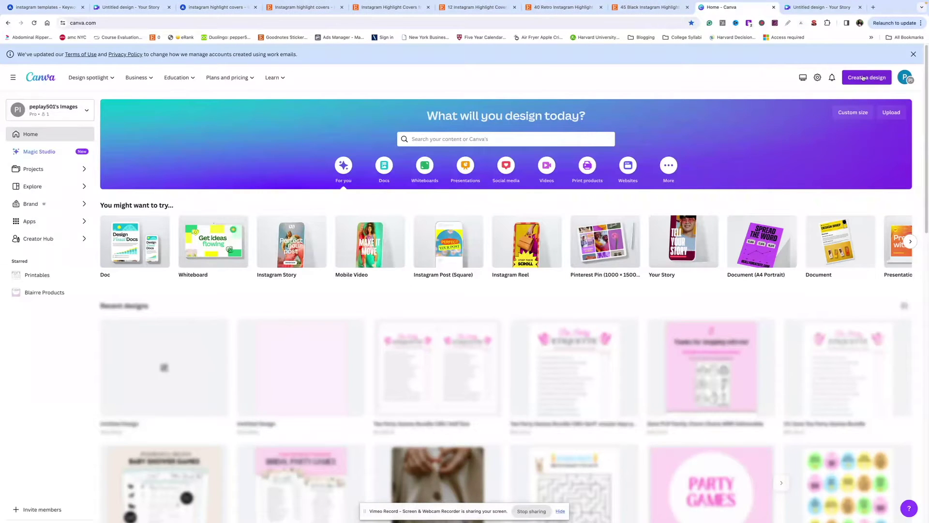
# - Create a new Instagram Story design with a paragraph text box moved to the top
pyautogui.click(867, 77)
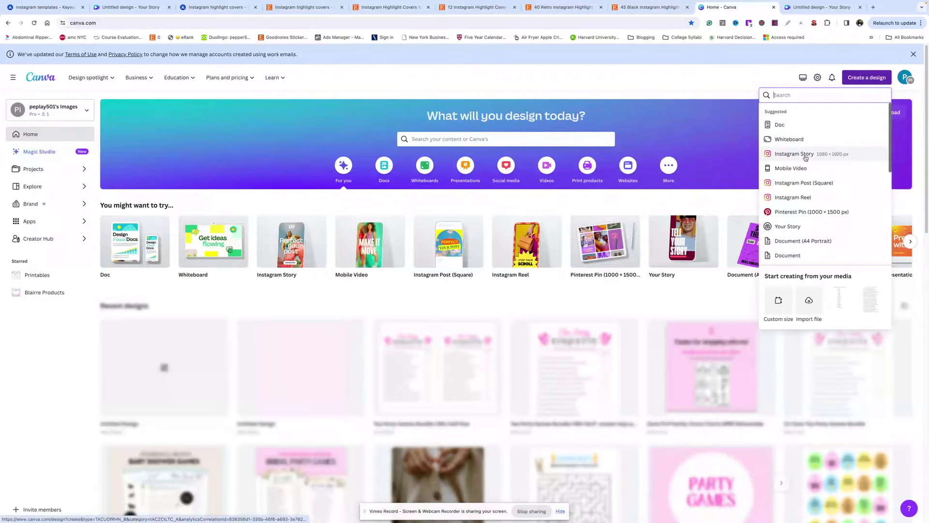
pyautogui.click(805, 156)
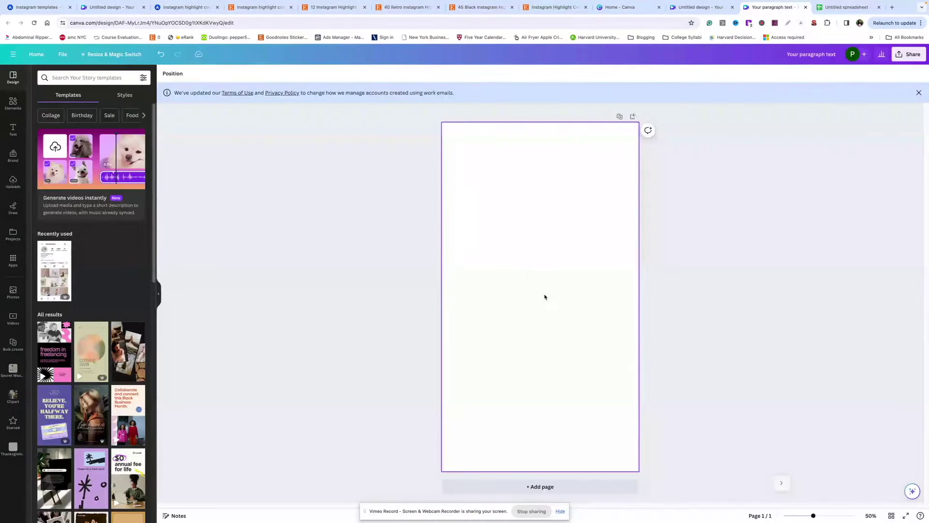
pyautogui.press('t')
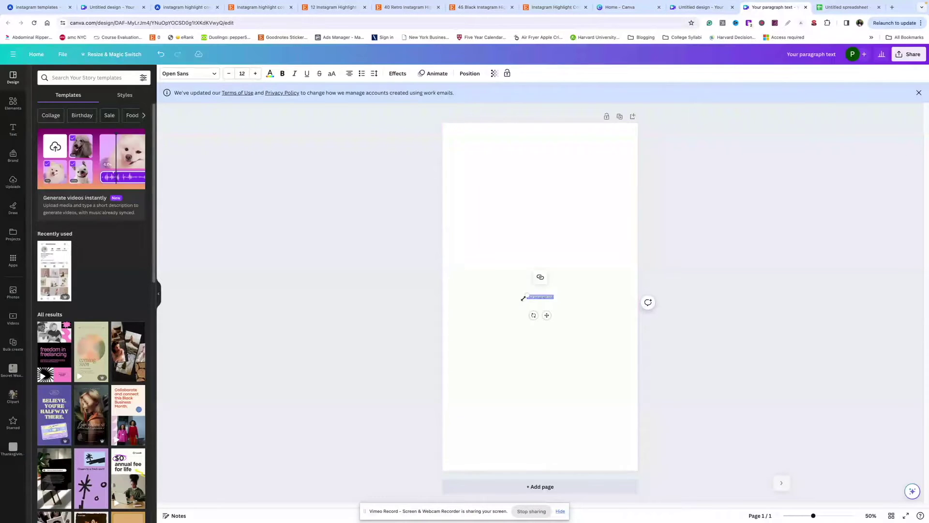
pyautogui.moveTo(529, 290); pyautogui.dragTo(562, 151)
pyautogui.doubleClick(556, 149)
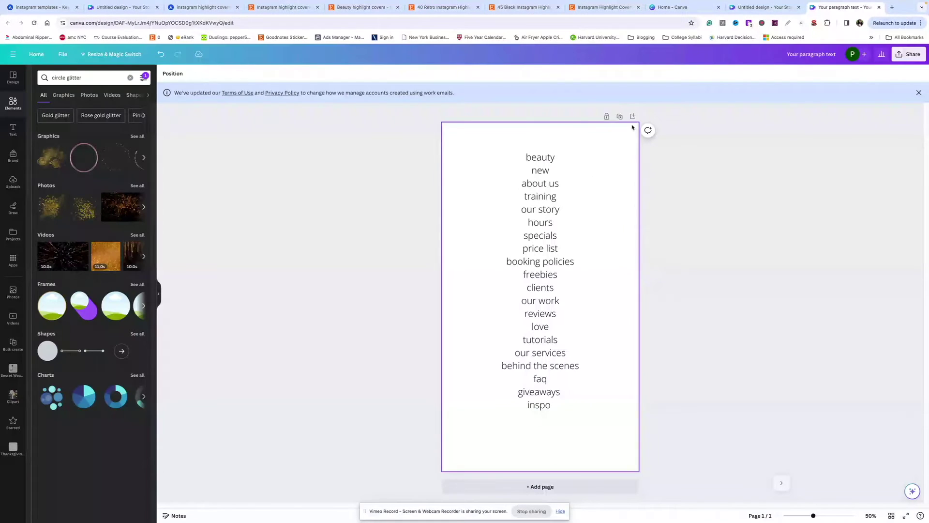
# - Add a blank second page with a black-to-grey gradient background
pyautogui.click(633, 116)
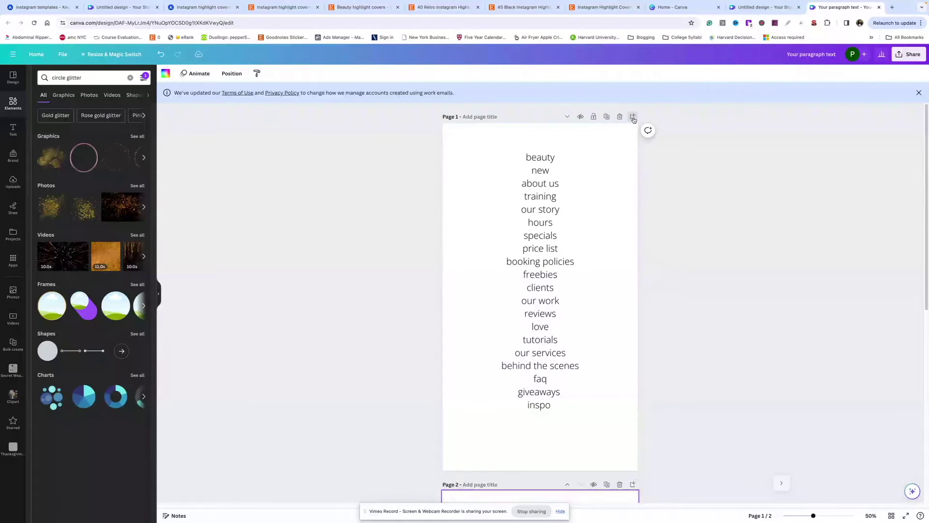
pyautogui.click(165, 74)
pyautogui.click(40, 427)
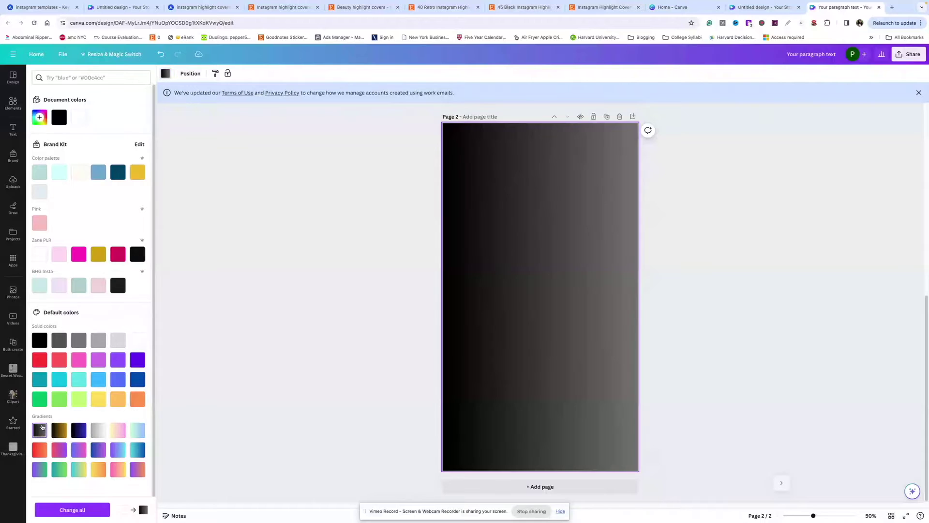
pyautogui.click(670, 245)
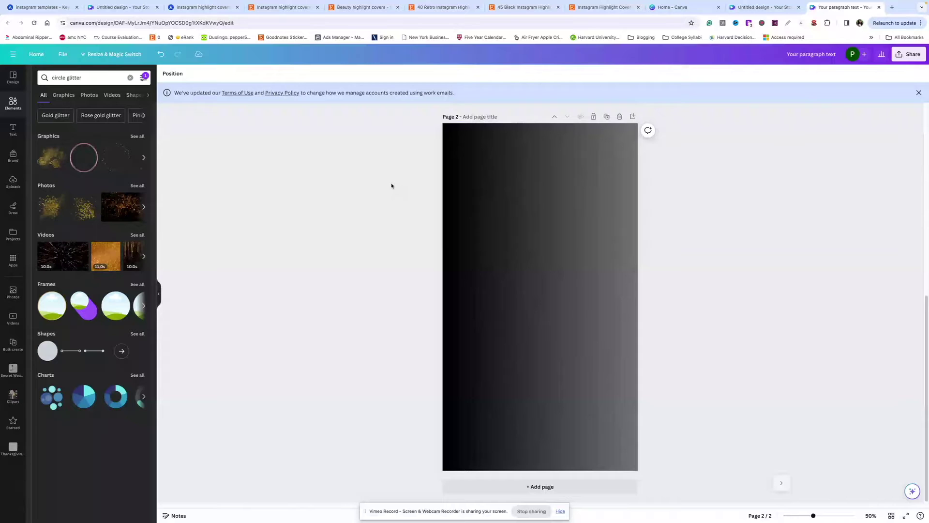
# - Add and enlarge a circle, then set the 'beauty' text in Nefelibata Script
pyautogui.press('c')
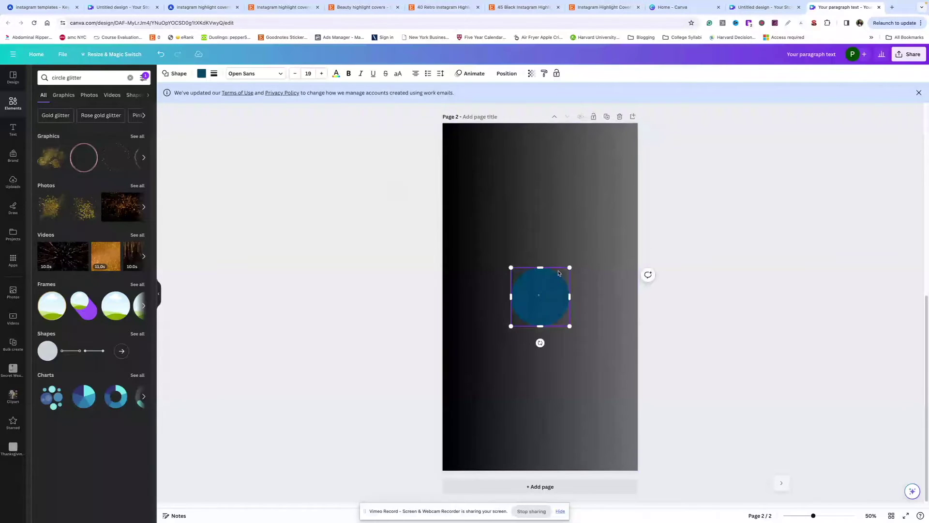
pyautogui.moveTo(569, 267); pyautogui.dragTo(633, 204)
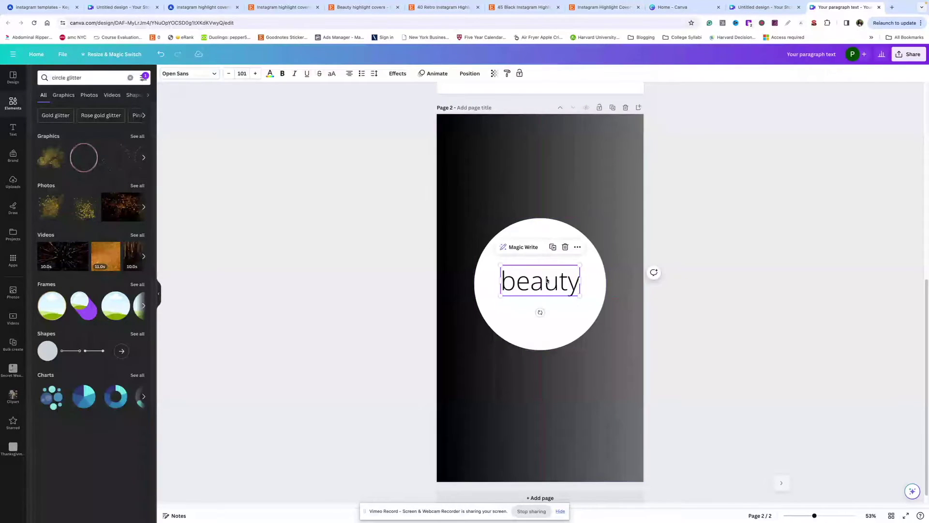
pyautogui.click(205, 74)
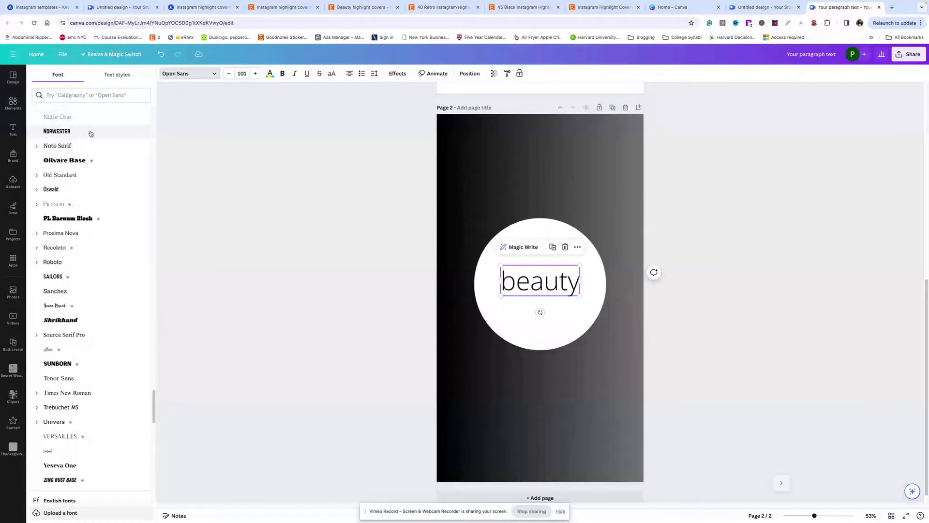
pyautogui.scroll(-15, 116, 131)
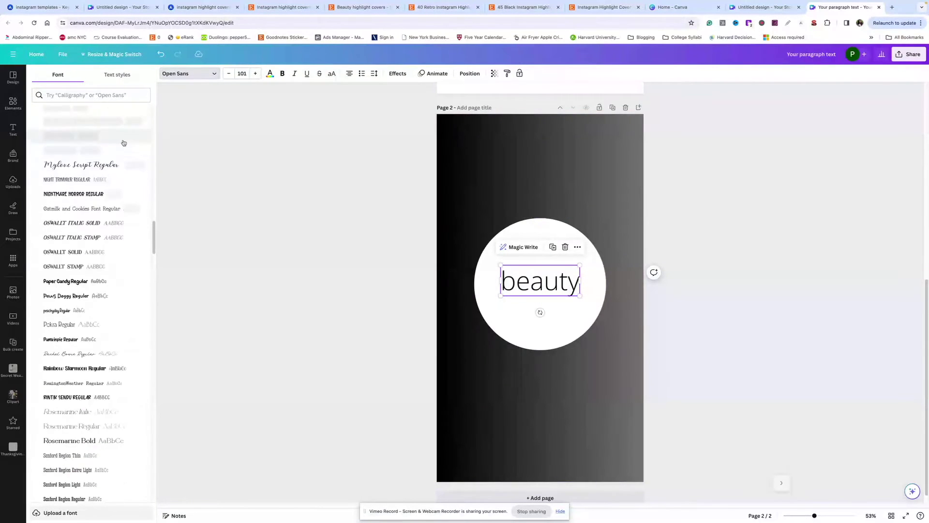
pyautogui.scroll(5, 145, 191)
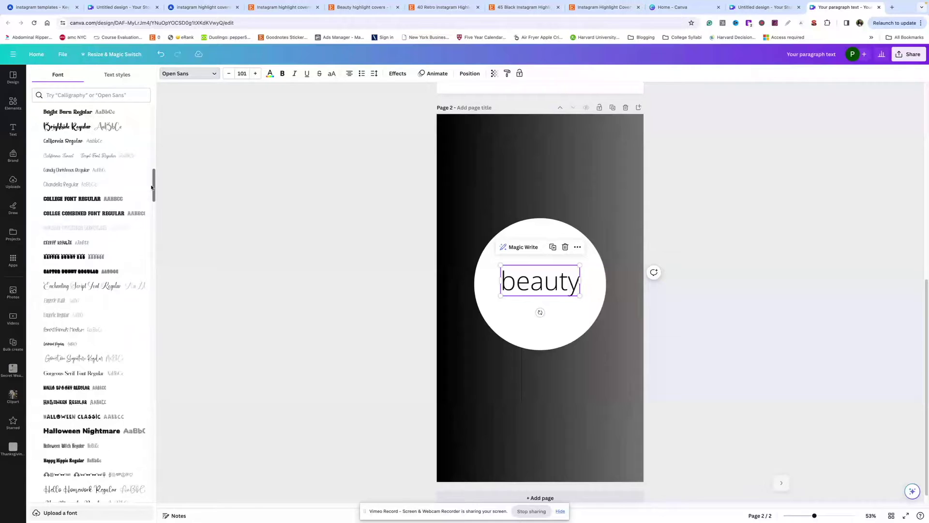
pyautogui.scroll(10, 151, 188)
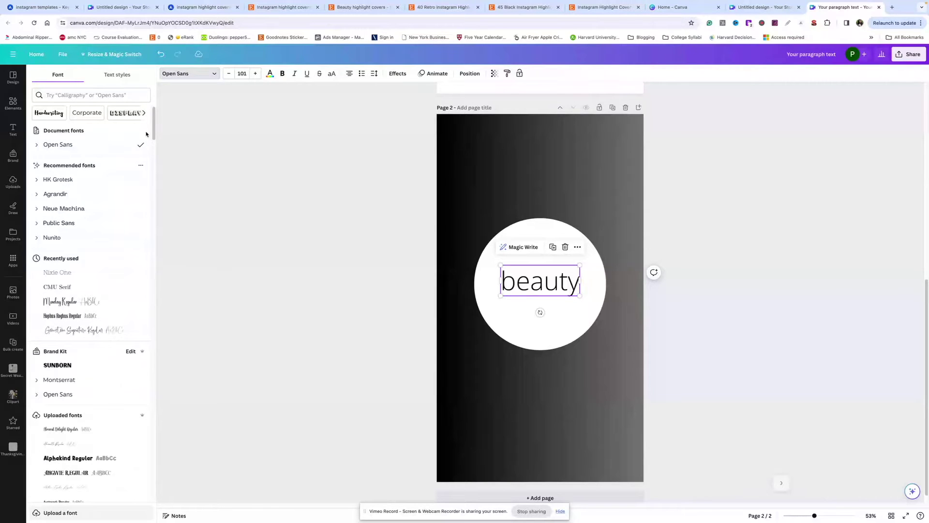
pyautogui.click(502, 273)
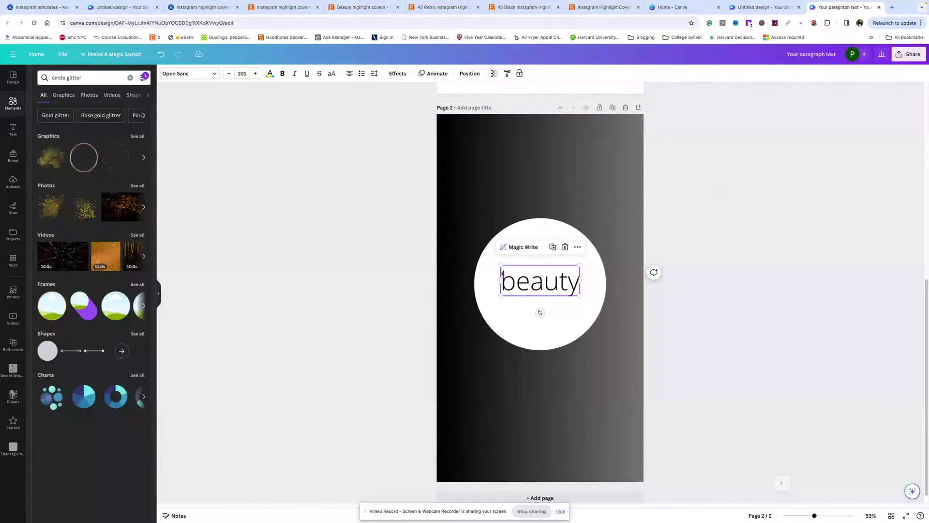
# - Nudge the 'beauty' text until it sits centred inside the circle
pyautogui.click(442, 261)
pyautogui.moveTo(535, 279); pyautogui.dragTo(535, 282)
pyautogui.click(389, 229)
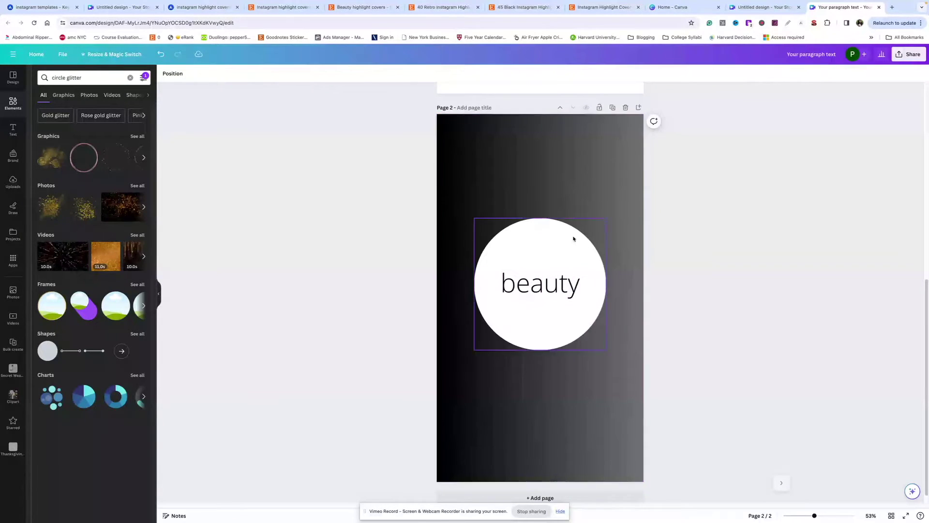
pyautogui.click(641, 216)
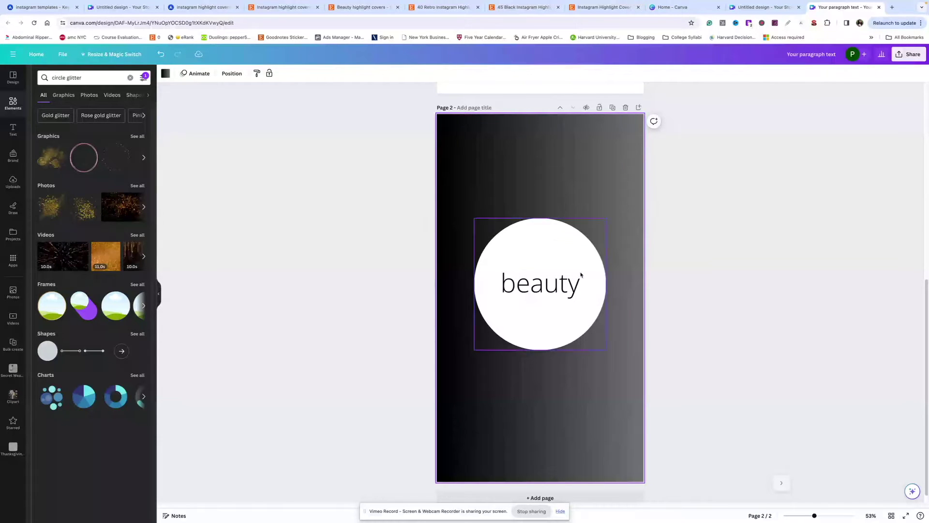
pyautogui.click(546, 280)
pyautogui.click(576, 255)
pyautogui.click(562, 267)
pyautogui.moveTo(562, 267); pyautogui.dragTo(561, 265)
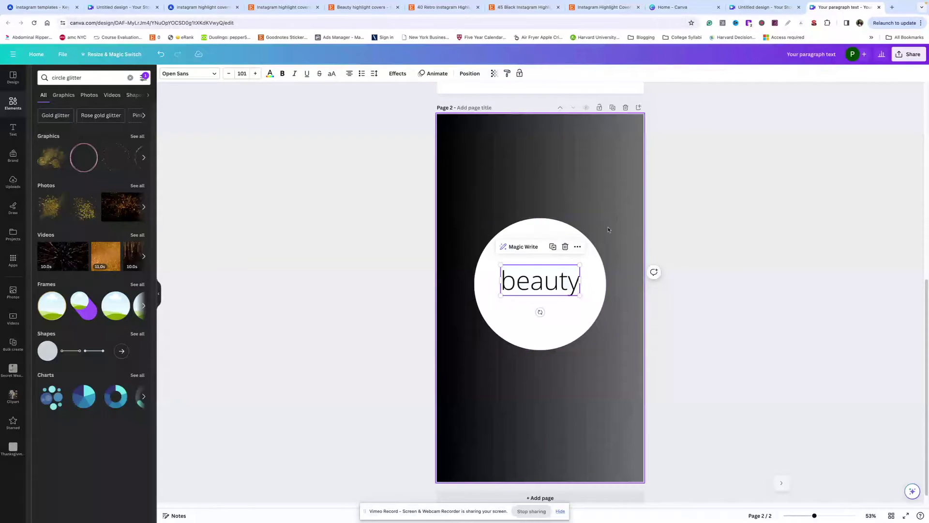
pyautogui.click(605, 209)
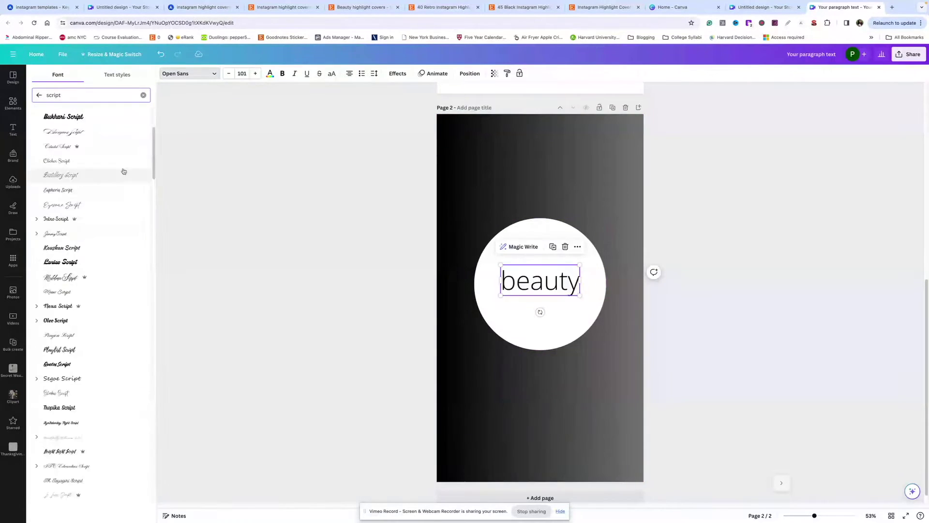
pyautogui.scroll(-10, 122, 363)
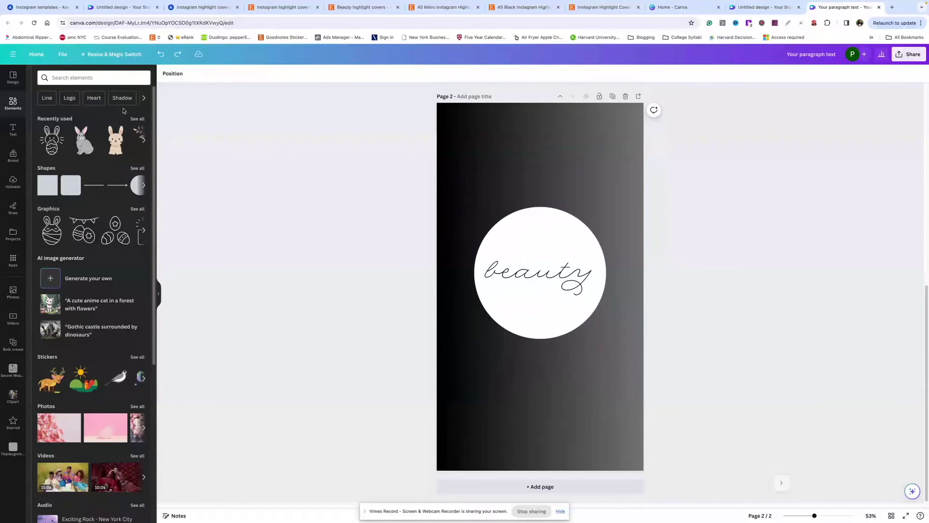
# - Search elements for 'circle gold' and filter the results to free only
pyautogui.click(92, 78)
pyautogui.write('circle gold')
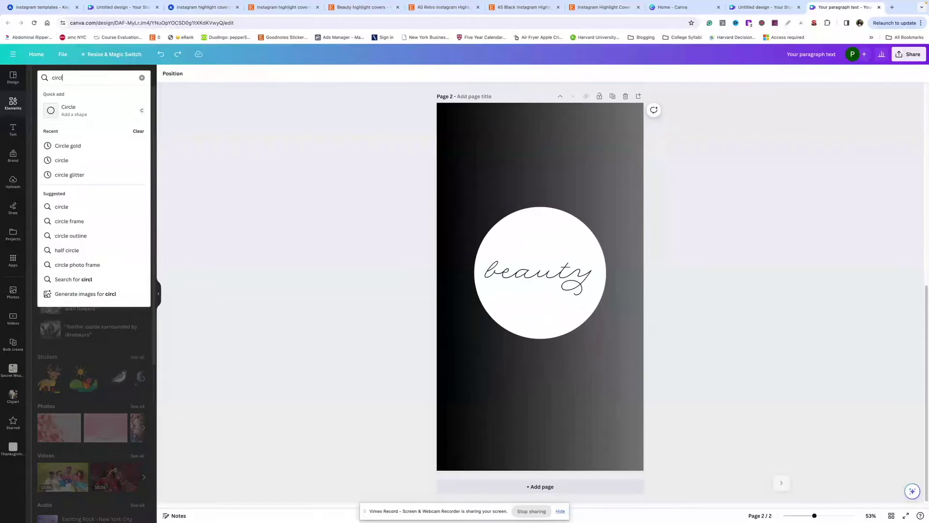
pyautogui.press('Return')
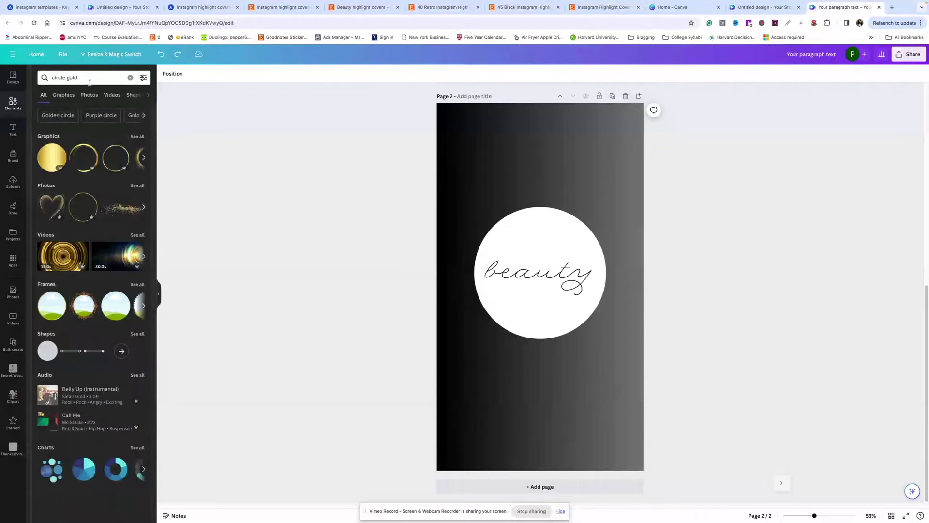
pyautogui.click(143, 77)
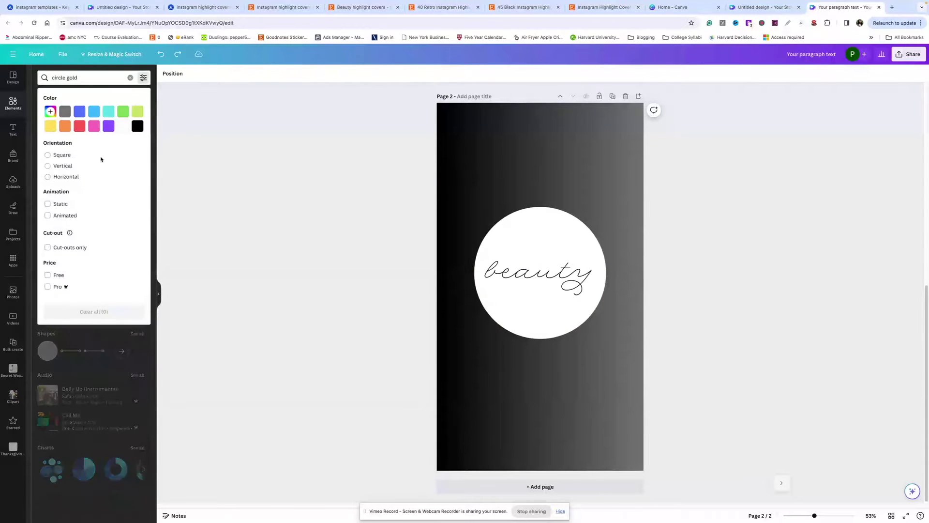
pyautogui.click(47, 275)
pyautogui.click(189, 272)
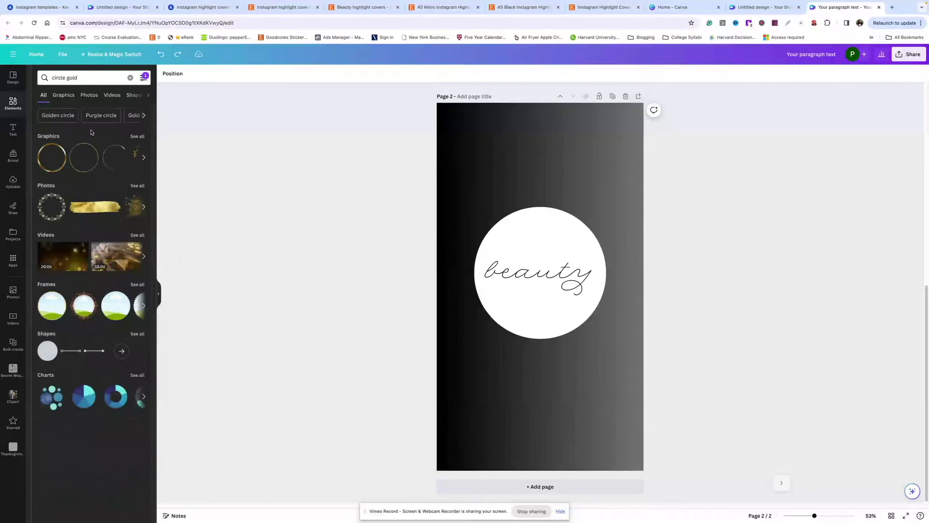
# - Add the gold ring graphic and resize it to frame the white circle
pyautogui.click(48, 164)
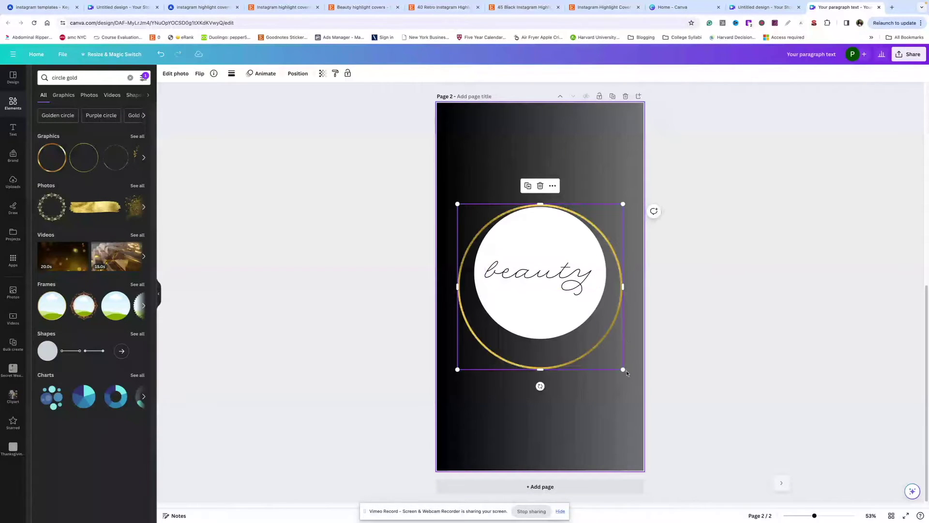
pyautogui.moveTo(623, 374); pyautogui.dragTo(605, 338)
pyautogui.click(649, 329)
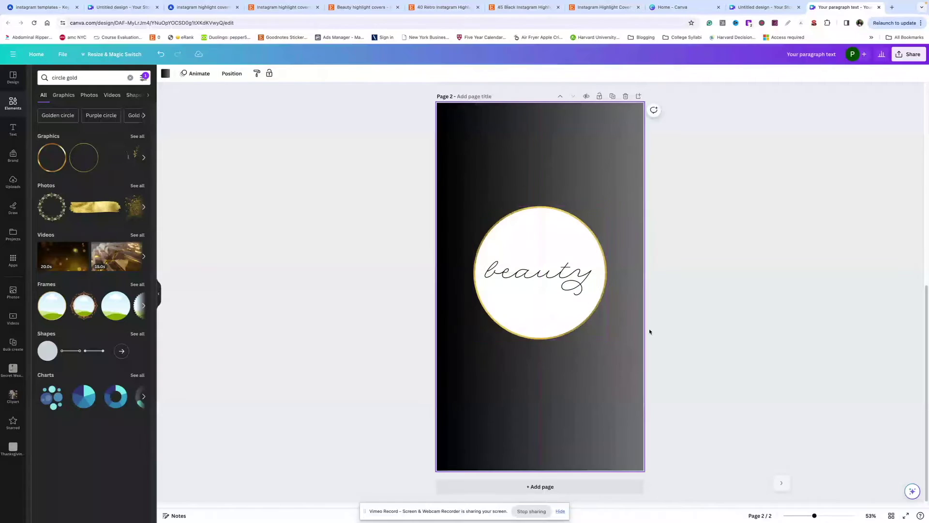
pyautogui.click(540, 274)
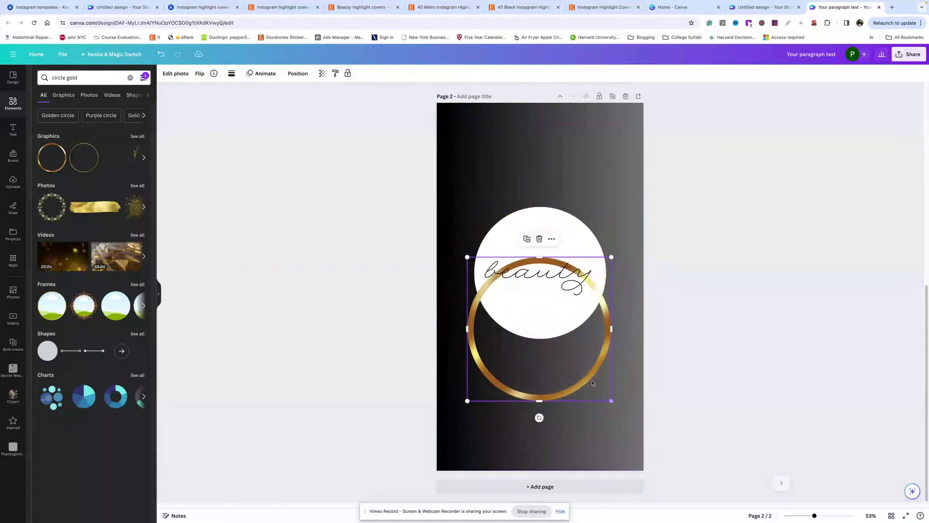
pyautogui.moveTo(609, 394); pyautogui.dragTo(605, 342)
pyautogui.click(540, 273)
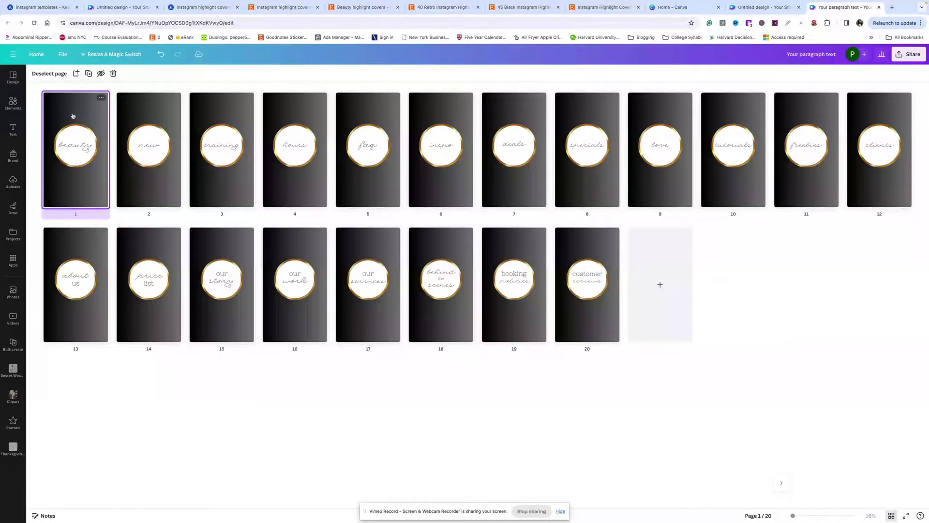
# - On page 1, try a light pink background and a serif font, then undo them
pyautogui.doubleClick(73, 118)
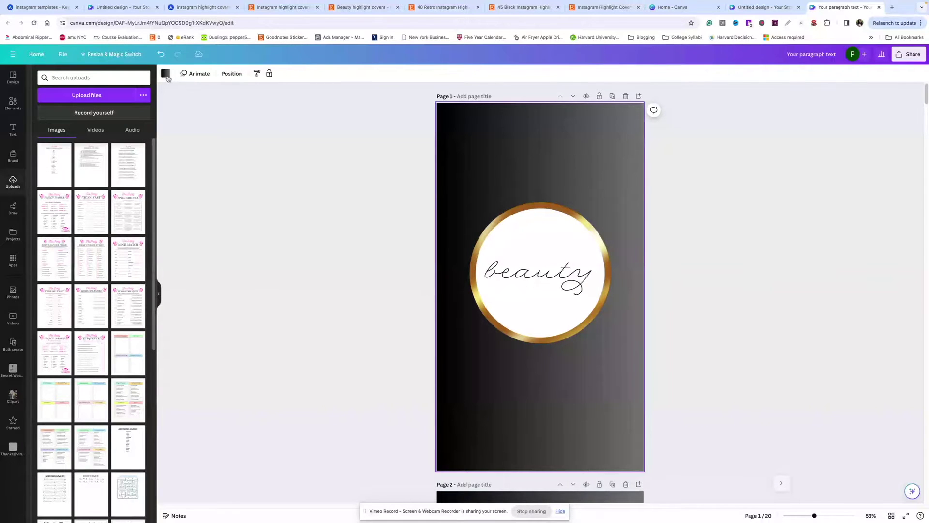
pyautogui.click(166, 74)
pyautogui.click(58, 253)
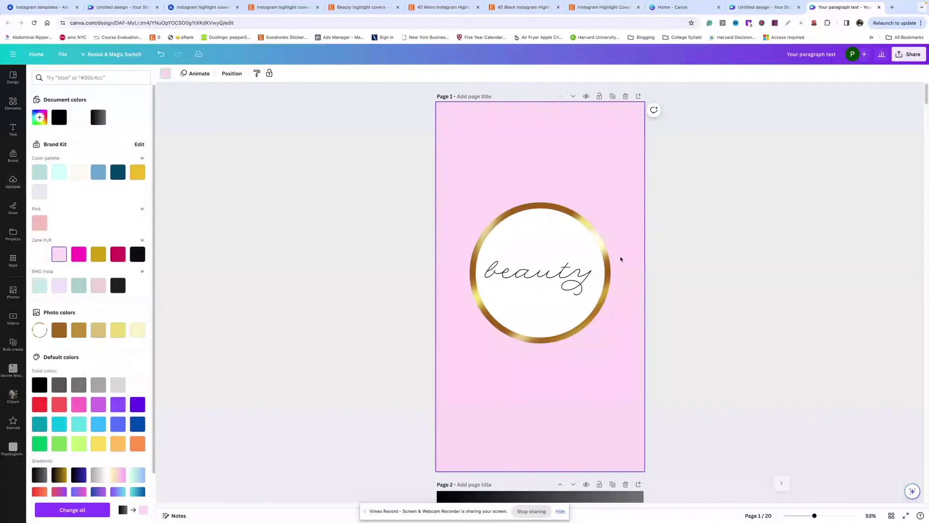
pyautogui.click(557, 271)
pyautogui.click(196, 74)
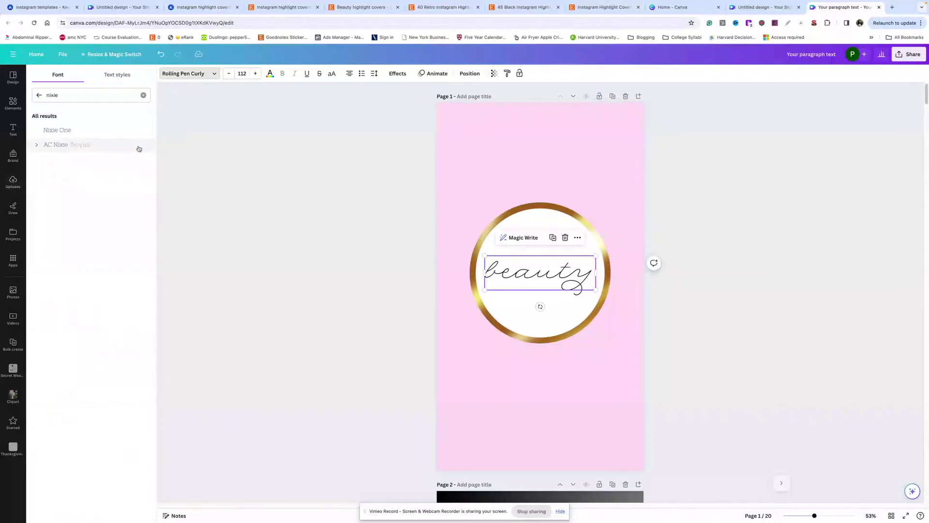
pyautogui.click(121, 127)
pyautogui.hotkey('ctrl', 'z')
pyautogui.hotkey('ctrl', 'z')
# - Shift the gold ring's position and undo a trial move of the 'beauty' text
pyautogui.click(605, 227)
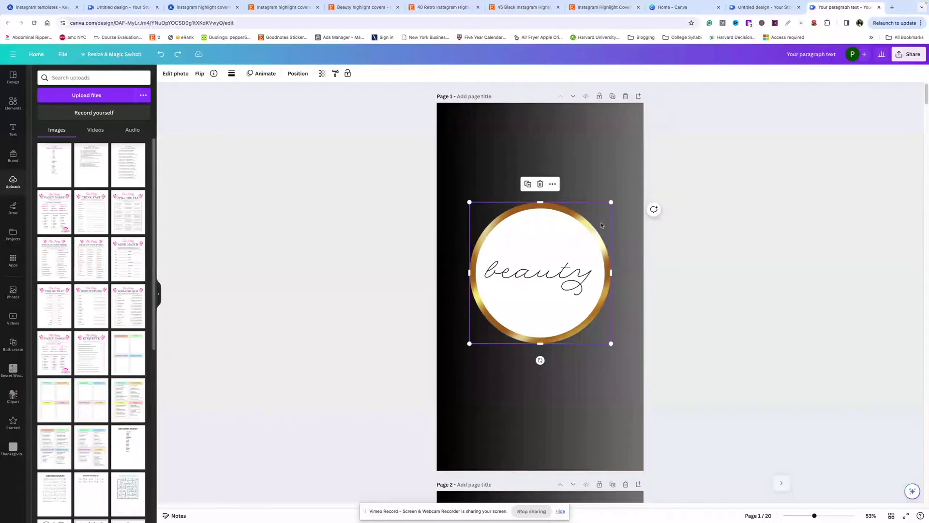
pyautogui.moveTo(534, 222)
pyautogui.mouseDown()
pyautogui.moveTo(541, 244)
pyautogui.moveTo(536, 188)
pyautogui.moveTo(545, 217)
pyautogui.mouseUp()
pyautogui.click(642, 174)
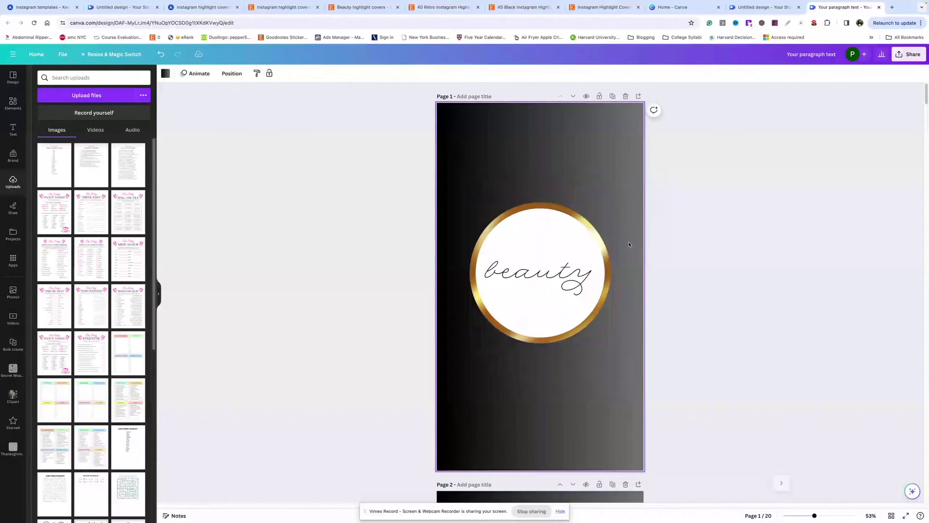
pyautogui.moveTo(592, 258); pyautogui.dragTo(607, 241)
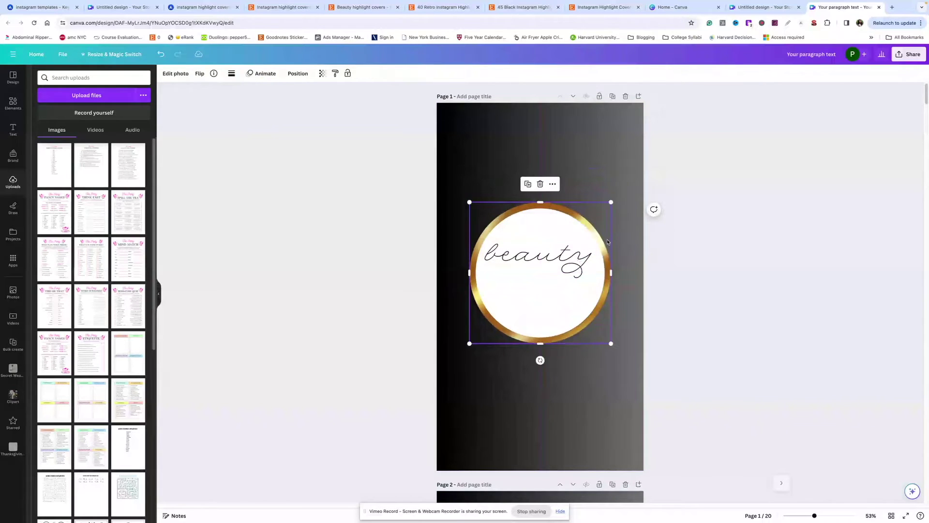
pyautogui.hotkey('ctrl', 'z')
pyautogui.press('Escape')
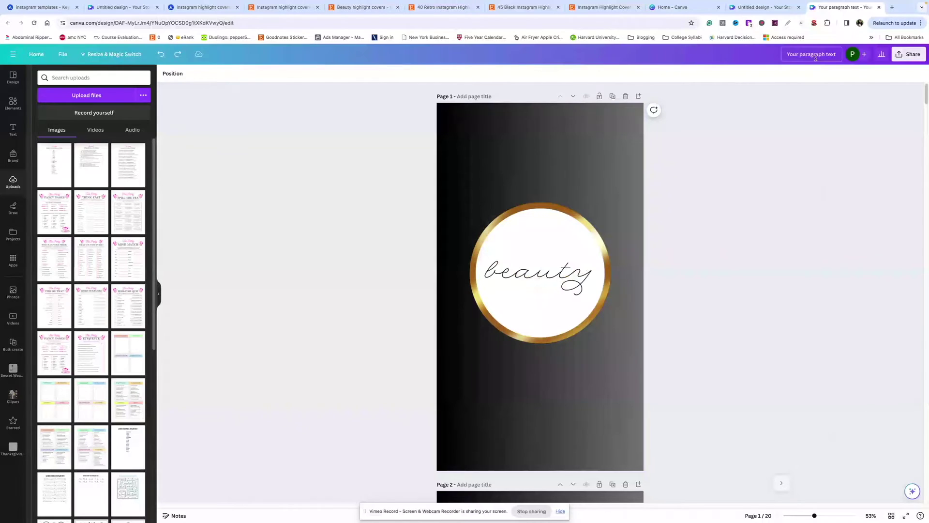
# - Download all 20 pages of the cover design as PNG images
pyautogui.click(909, 55)
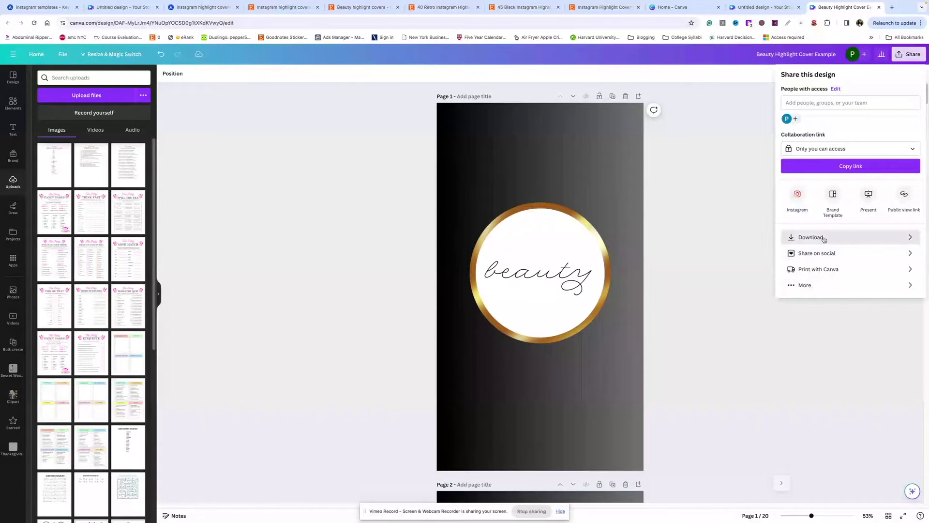
pyautogui.click(824, 238)
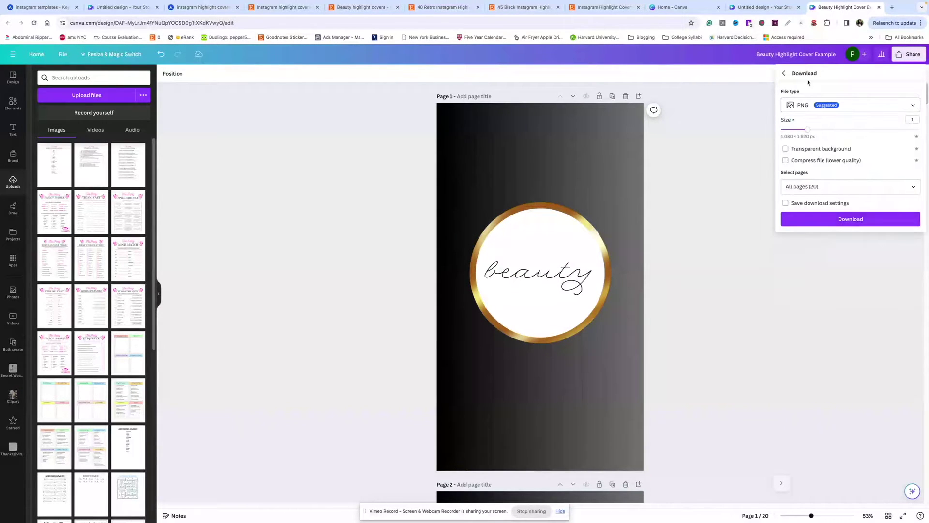
pyautogui.click(824, 219)
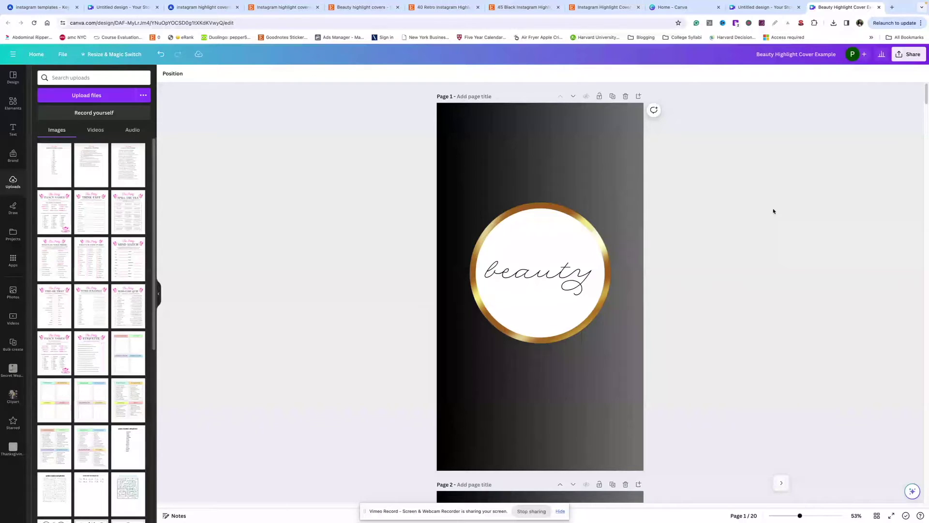
# - From the Canva home page, start an 8.5 × 11 in design with a script thank-you heading
pyautogui.click(672, 8)
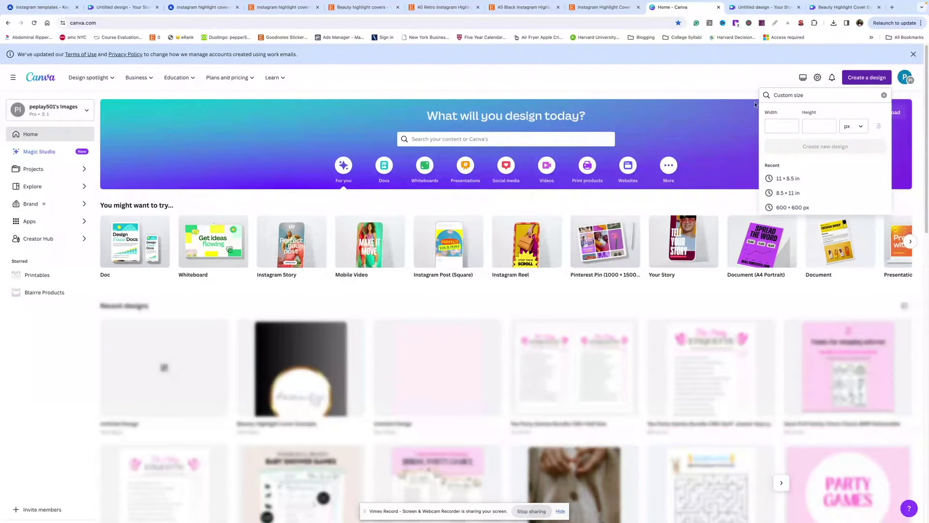
pyautogui.click(781, 193)
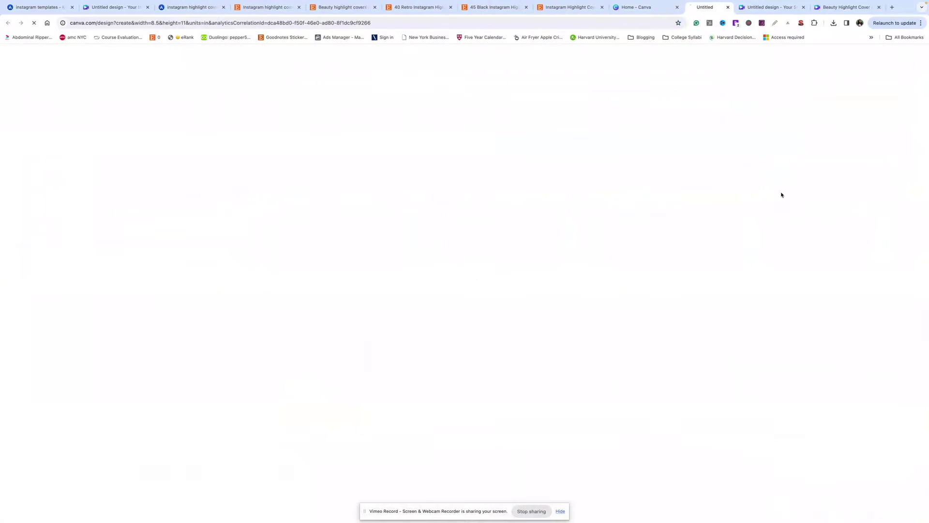
pyautogui.click(116, 207)
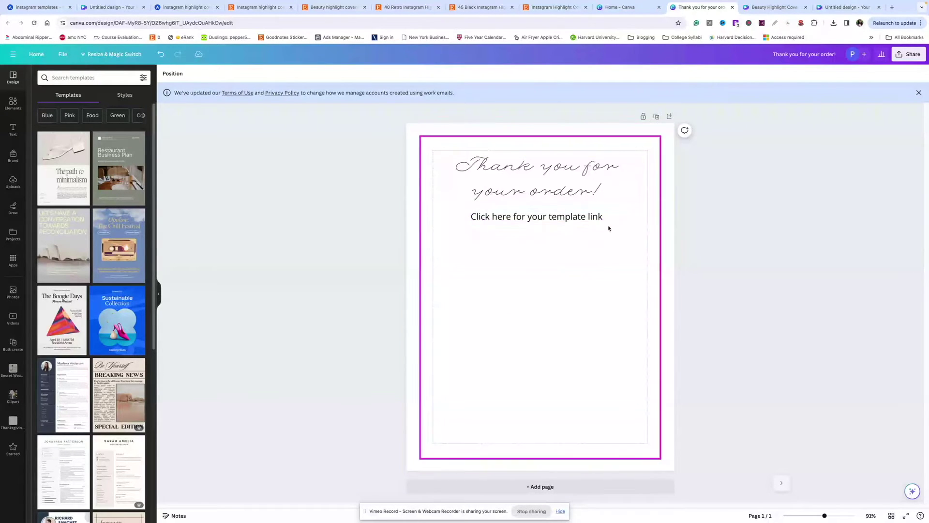
# - Create and copy a public template link for the cover design, then select the thank-you link text
pyautogui.click(756, 8)
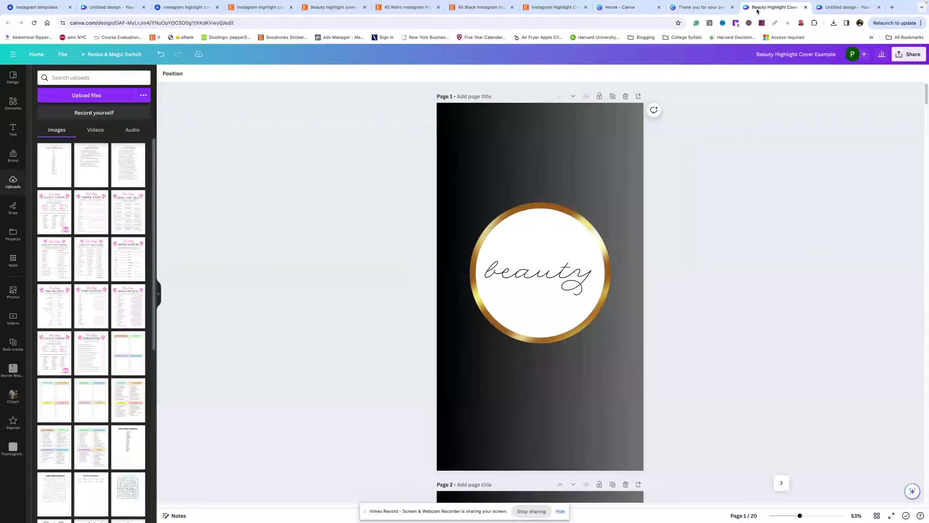
pyautogui.click(906, 56)
pyautogui.click(803, 285)
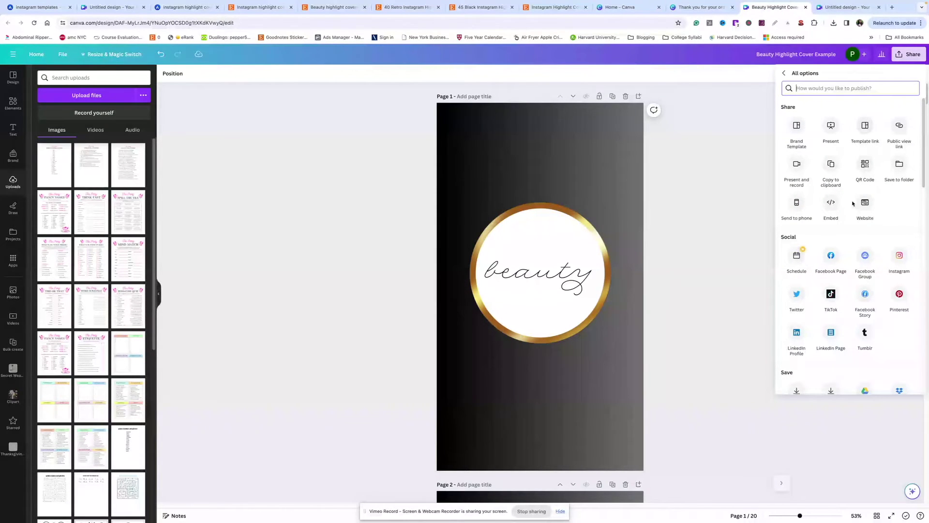
pyautogui.click(785, 74)
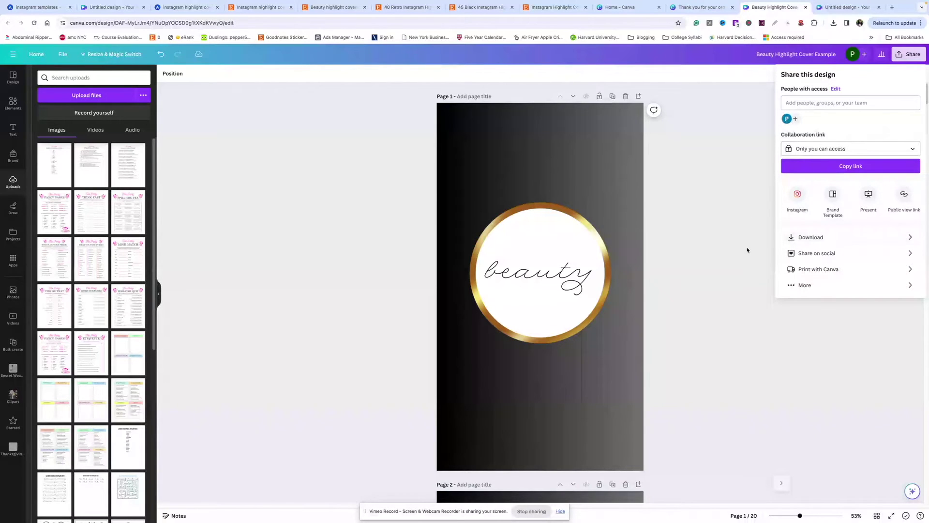
pyautogui.click(816, 285)
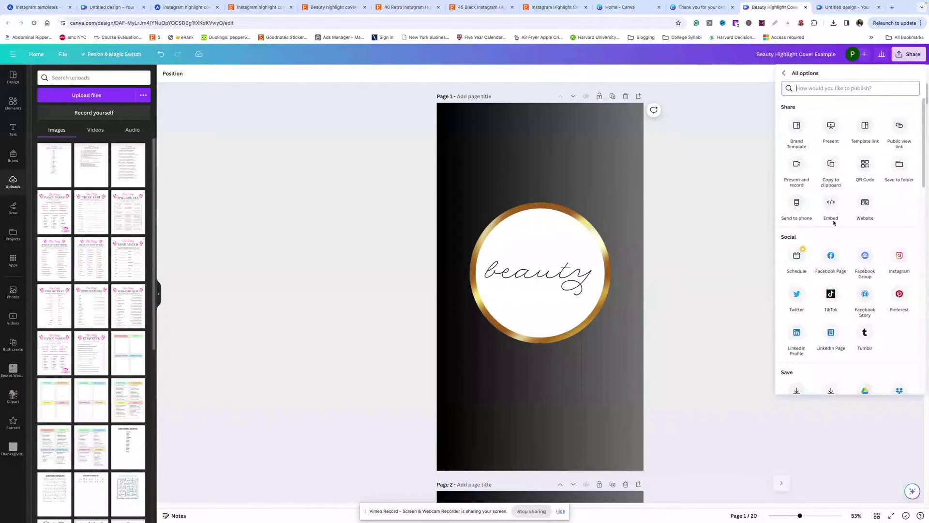
pyautogui.click(863, 129)
pyautogui.click(841, 221)
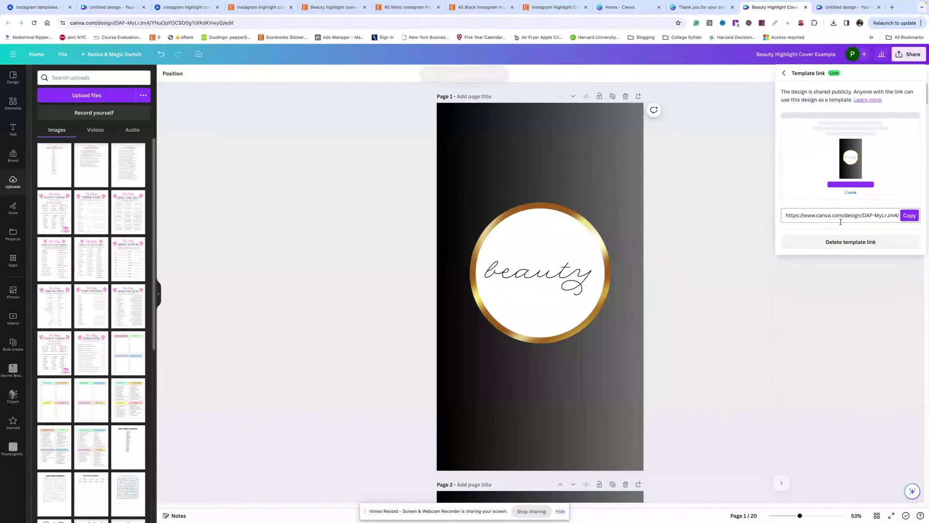
pyautogui.click(908, 216)
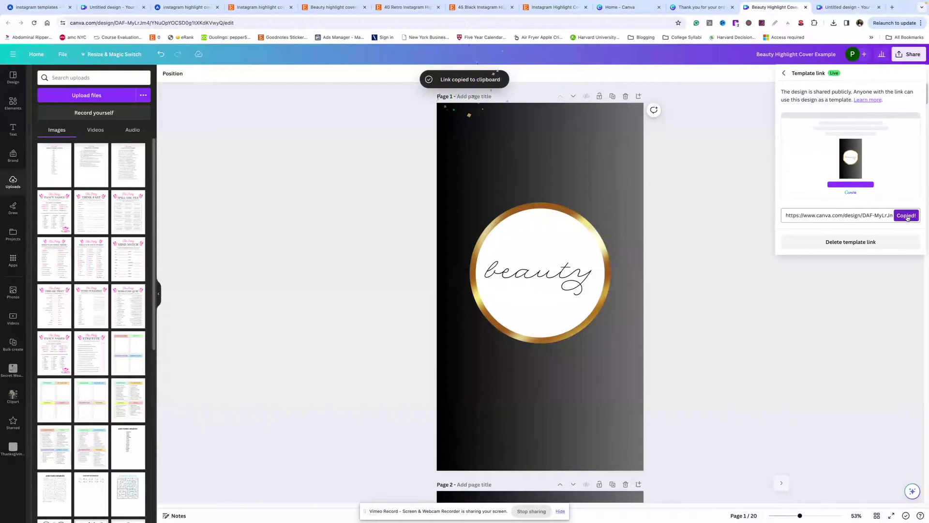
pyautogui.click(703, 7)
pyautogui.click(600, 217)
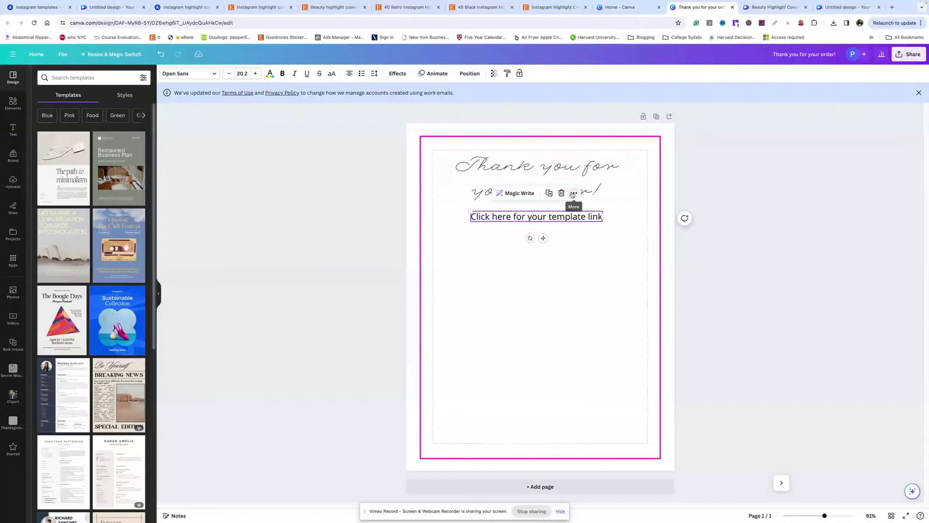
# - Hyperlink the 'Click here for your template link' text to the pasted template URL
pyautogui.click(573, 194)
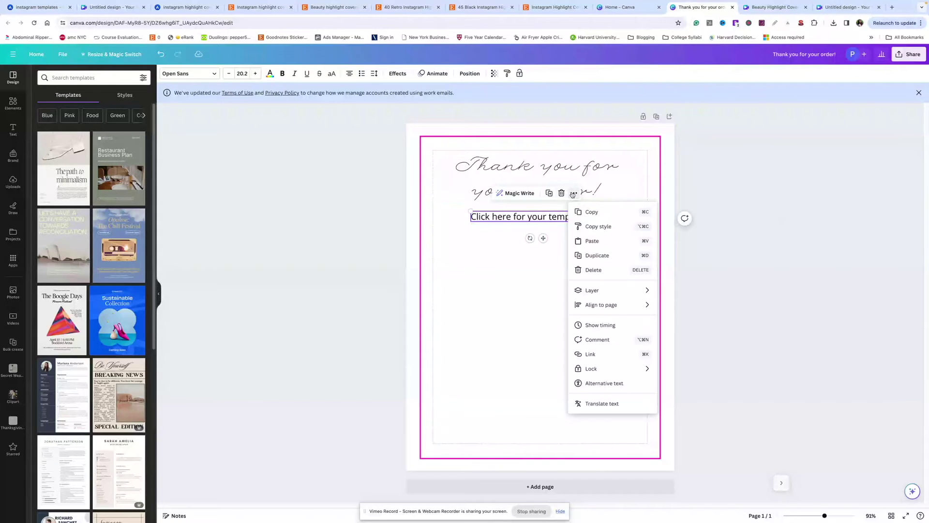
pyautogui.click(610, 354)
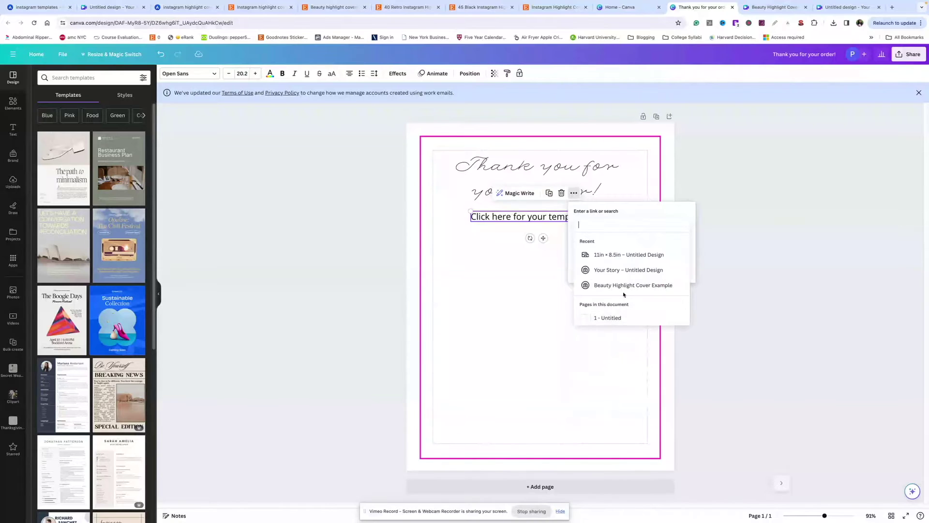
pyautogui.hotkey('ctrl', 'v')
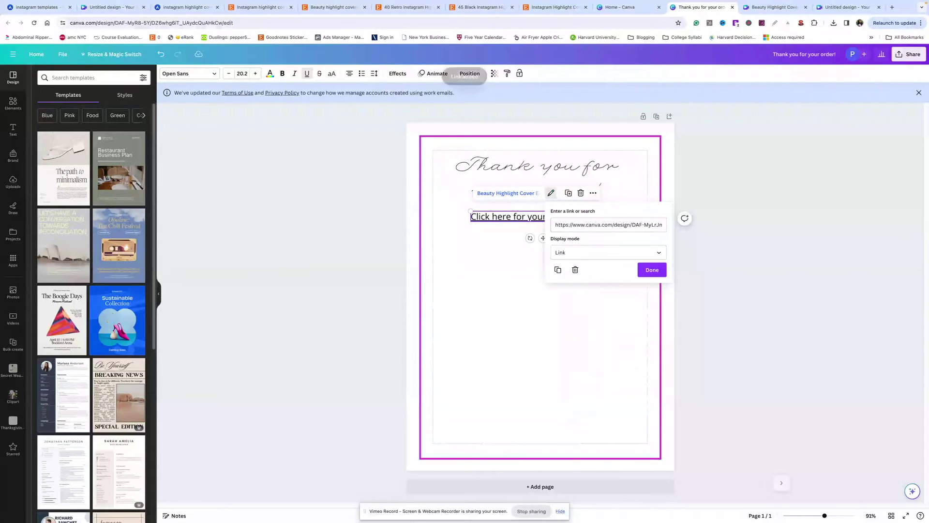
pyautogui.click(649, 267)
pyautogui.click(576, 218)
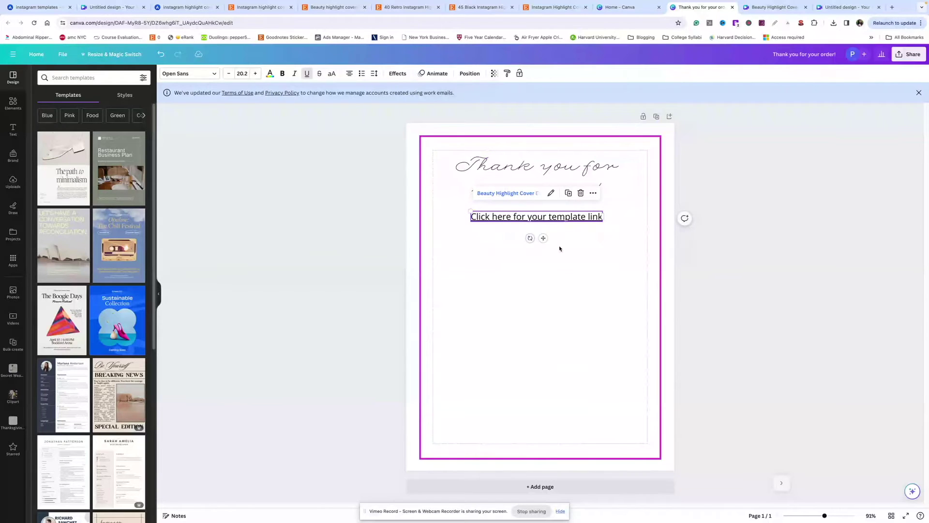
pyautogui.click(363, 249)
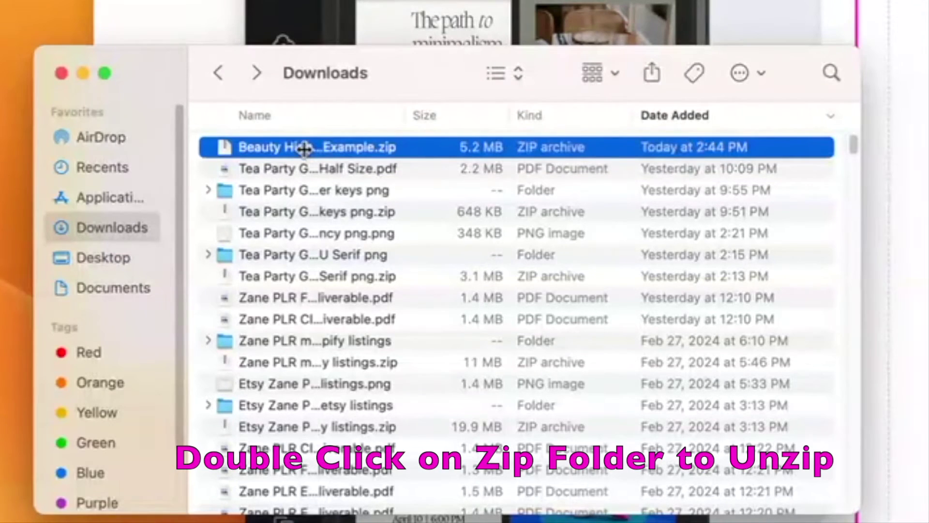
# - Unzip the download and upload all 20 beauty highlight cover PNGs to Canva
pyautogui.doubleClick(304, 146)
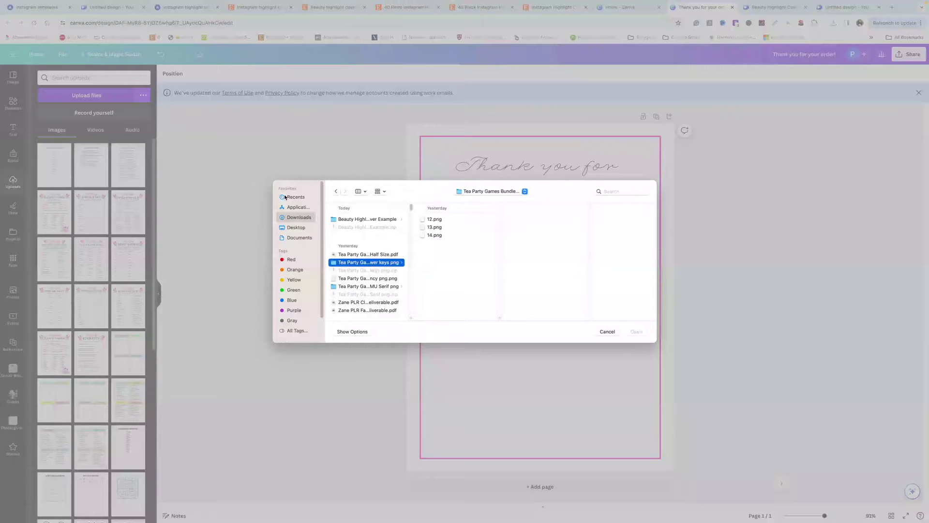
pyautogui.click(377, 220)
pyautogui.moveTo(436, 218); pyautogui.dragTo(460, 319)
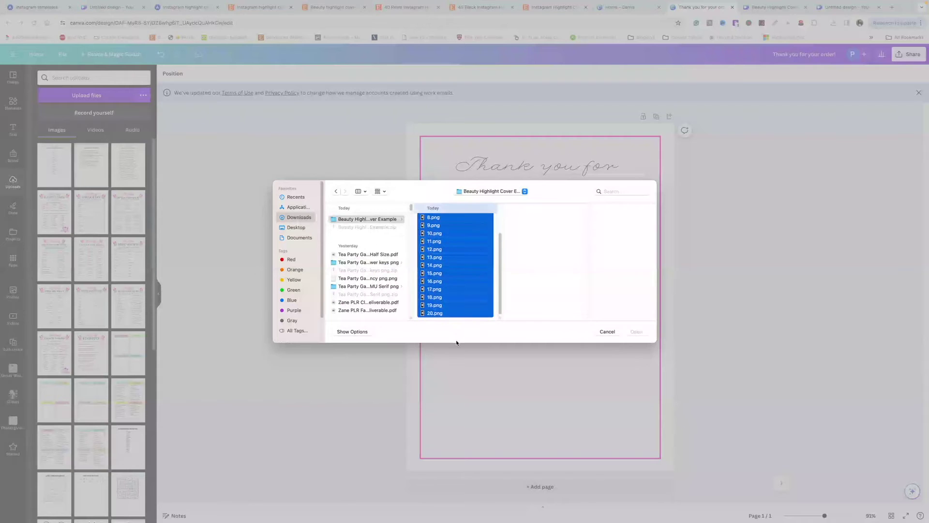
pyautogui.click(636, 332)
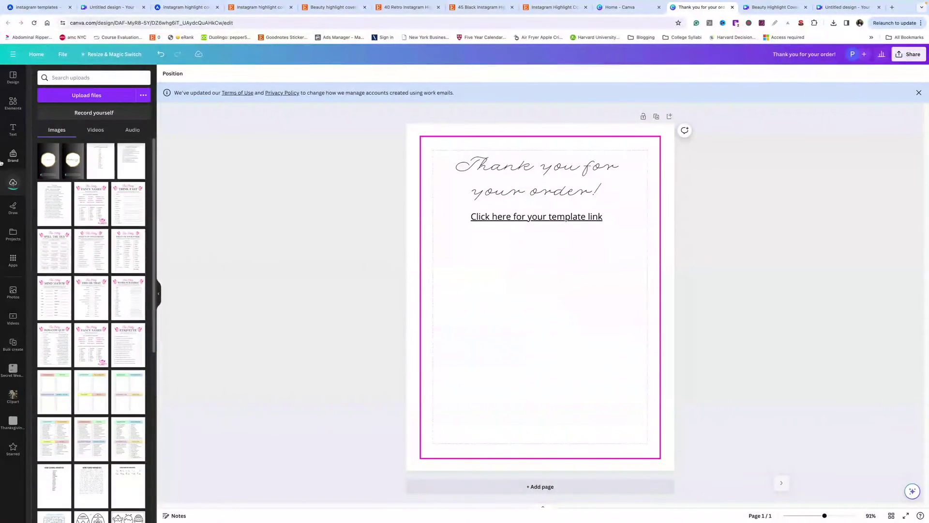
# - Place a cover on the thank-you page, shrunk and centred below the link text
pyautogui.click(52, 173)
pyautogui.moveTo(611, 175); pyautogui.dragTo(565, 274)
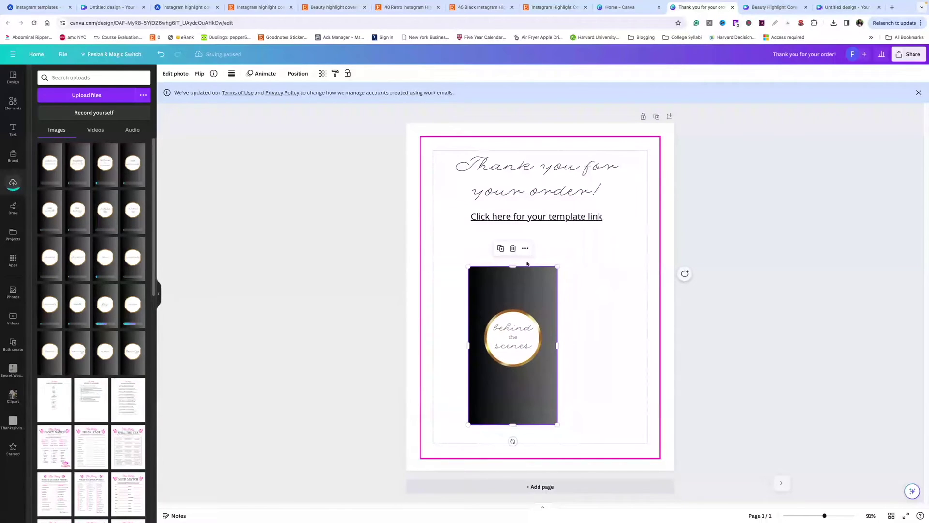
pyautogui.moveTo(512, 321); pyautogui.dragTo(538, 290)
pyautogui.click(452, 238)
# - Recolour the magenta page border black and nudge the cover slightly lower
pyautogui.click(437, 236)
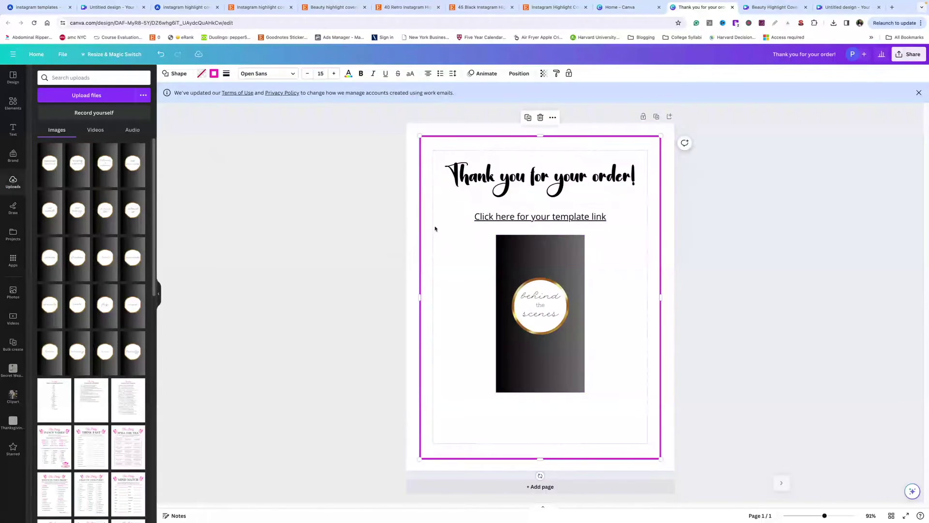
pyautogui.click(213, 73)
pyautogui.click(58, 116)
pyautogui.click(734, 214)
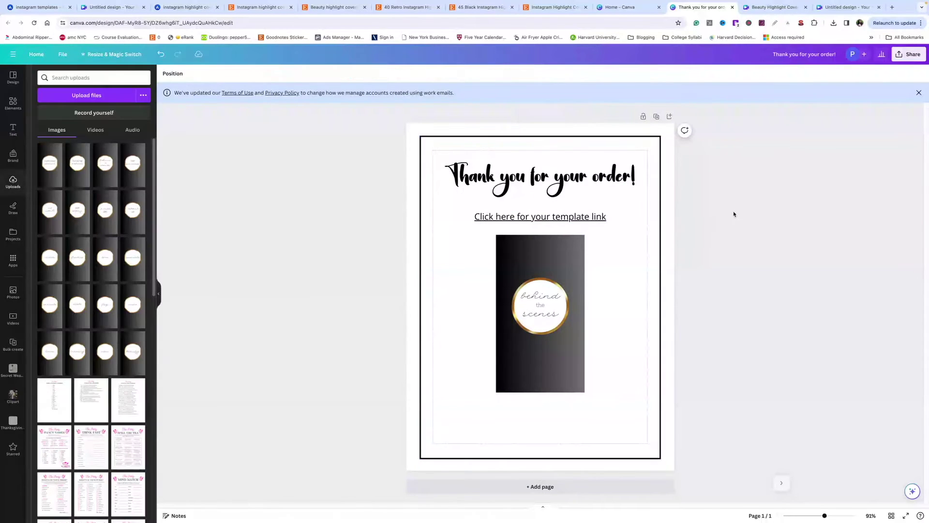
pyautogui.moveTo(557, 310); pyautogui.dragTo(557, 314)
pyautogui.click(702, 145)
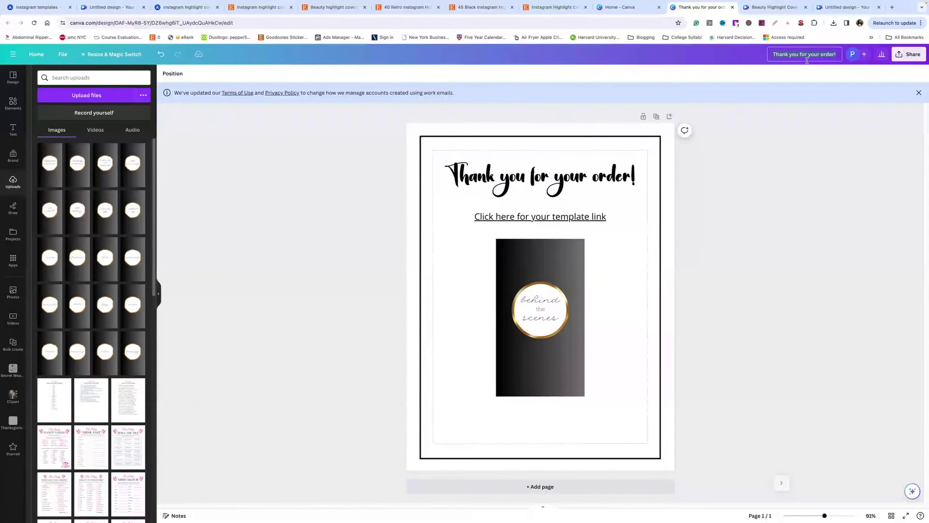
# - Check the thank-you design's download file types, including PDF Print, then close the panel
pyautogui.click(908, 54)
pyautogui.click(815, 235)
pyautogui.click(832, 104)
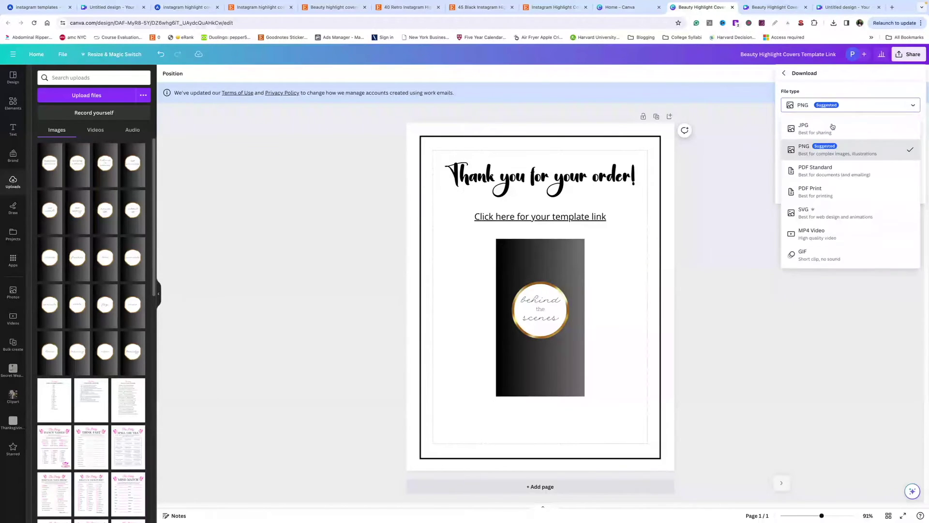
pyautogui.click(599, 63)
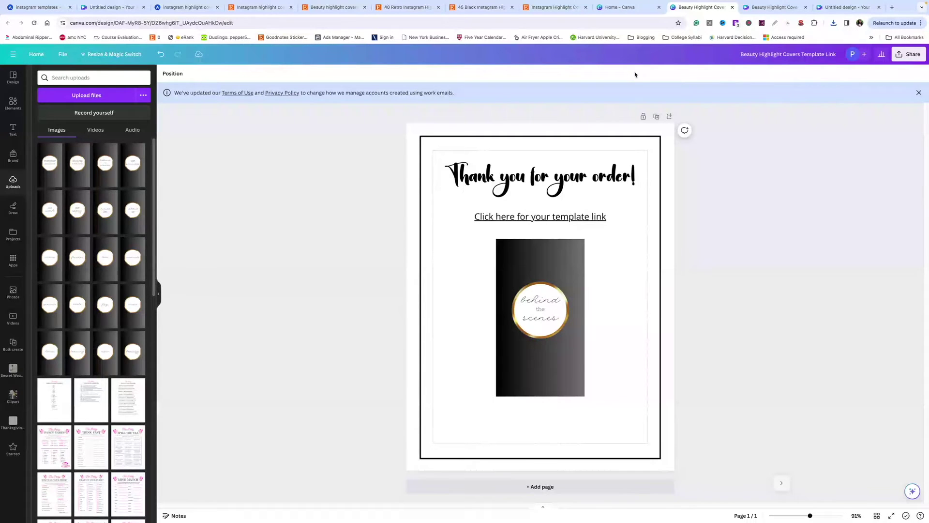
# - From the Canva home page, start a custom-size design of 3000 × 2000 px
pyautogui.click(620, 7)
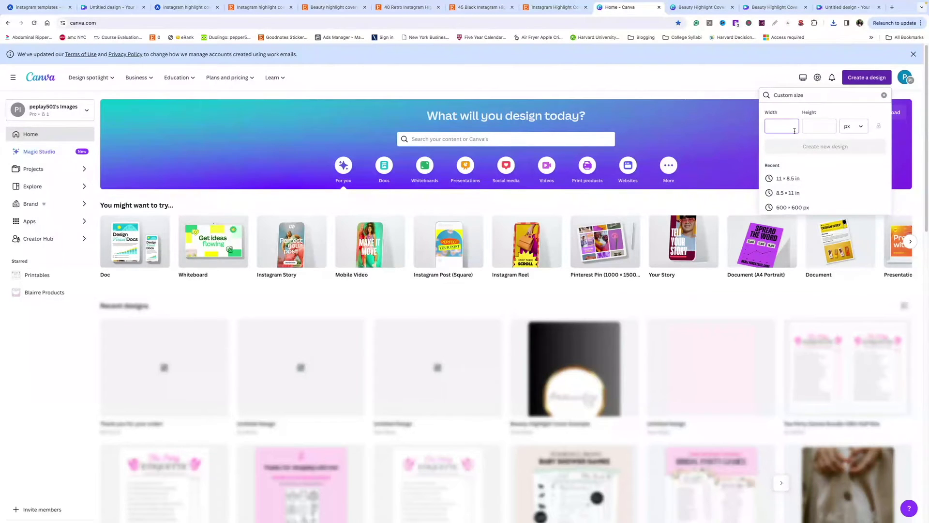
pyautogui.write('3000')
pyautogui.press('Tab')
pyautogui.write('2')
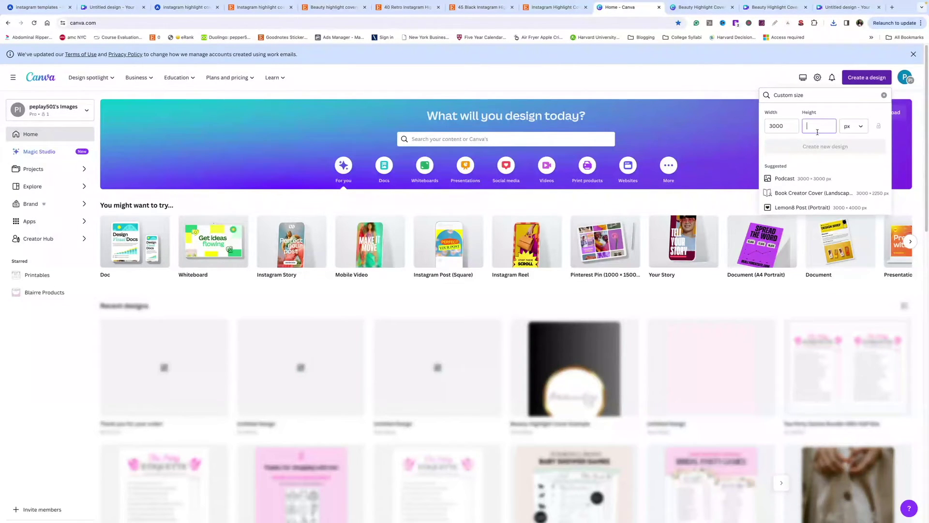
pyautogui.write('000')
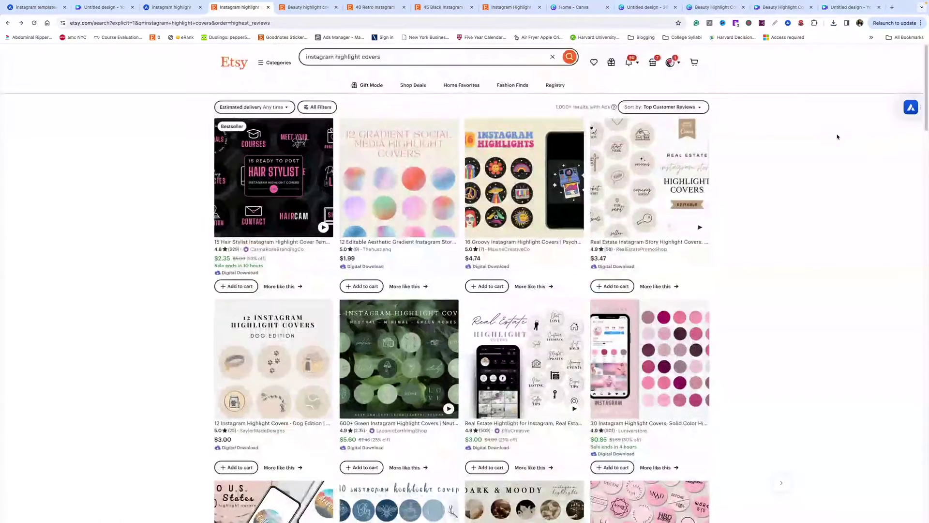
pyautogui.scroll(-4, 838, 138)
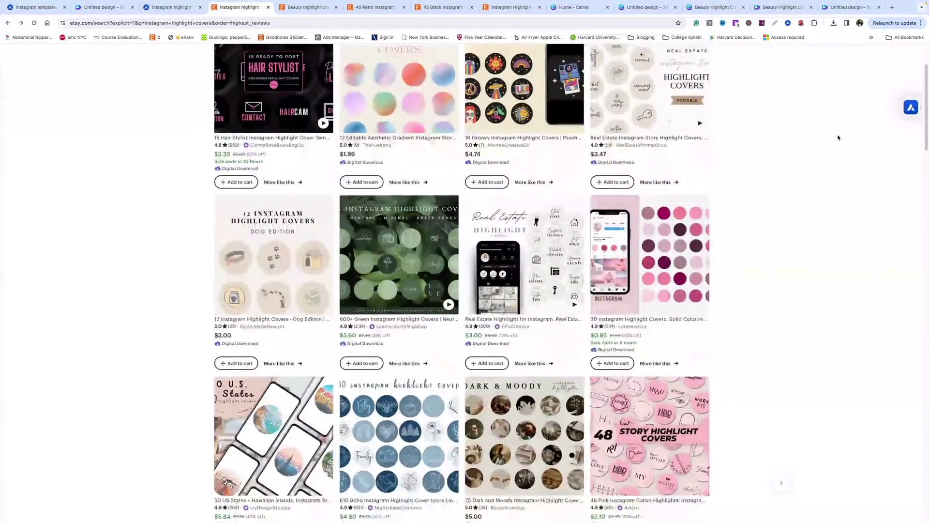
pyautogui.scroll(-2, 838, 138)
pyautogui.scroll(2, 839, 136)
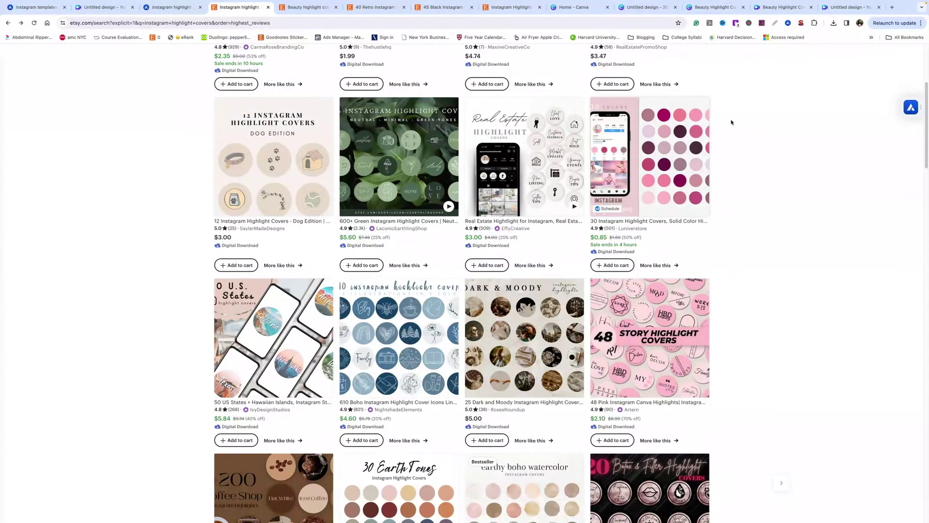
pyautogui.scroll(-3, 767, 143)
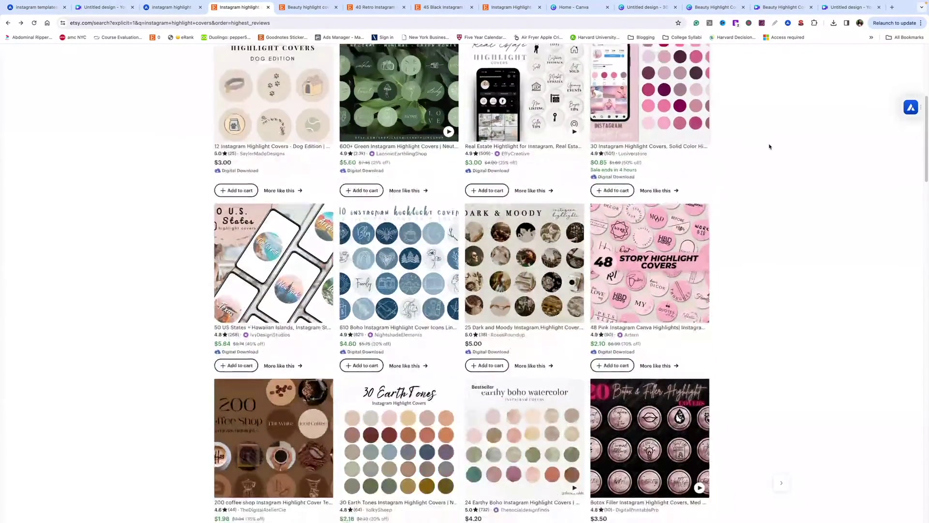
pyautogui.scroll(-8, 769, 147)
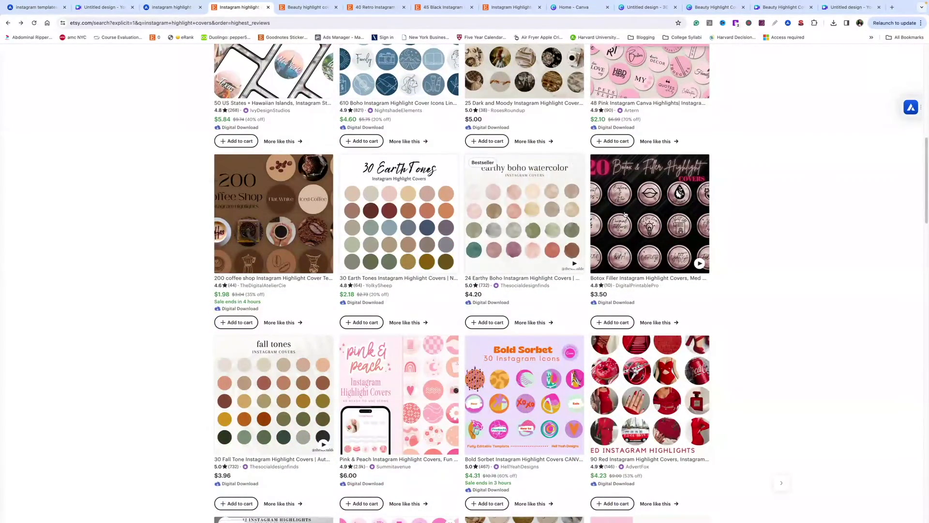
pyautogui.scroll(-4, 841, 179)
pyautogui.scroll(2, 839, 183)
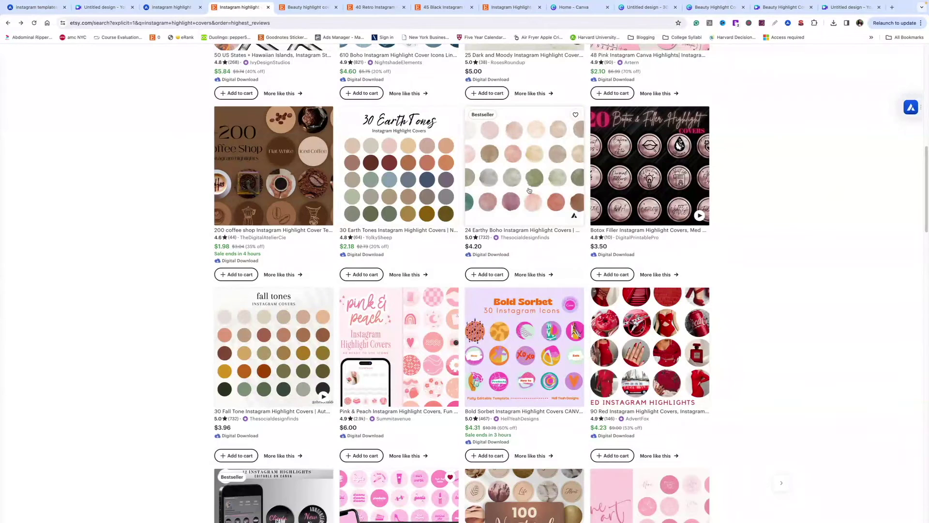
pyautogui.moveTo(510, 112)
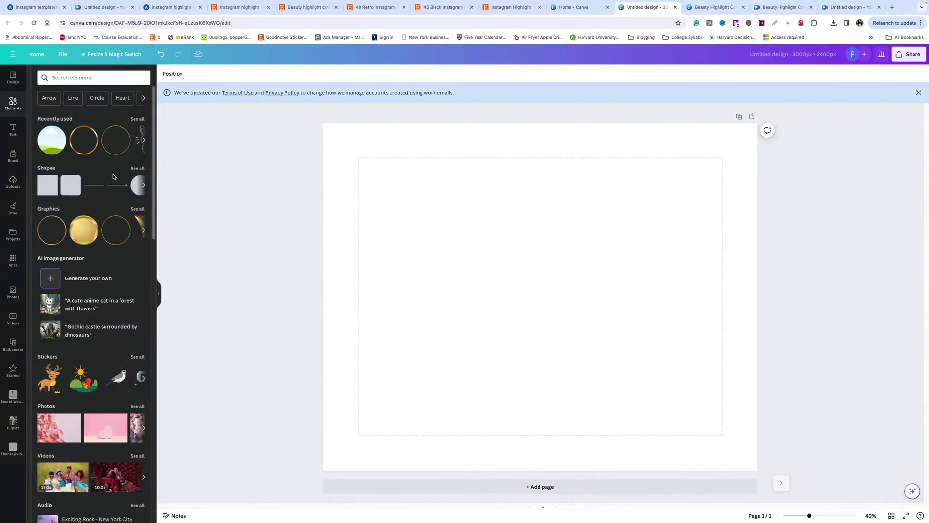
# - Add a circle frame, shrink it and move it to the page's top-left
pyautogui.scroll(-10, 77, 157)
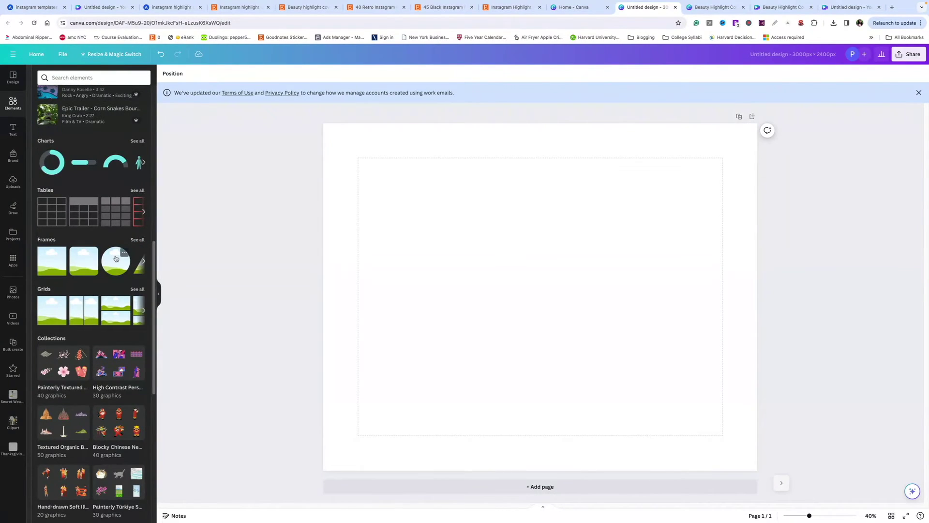
pyautogui.click(117, 258)
pyautogui.moveTo(629, 208); pyautogui.dragTo(500, 328)
pyautogui.moveTo(489, 371); pyautogui.dragTo(397, 241)
# - Duplicate the circle frame with Ctrl+D to build a row of five frames
pyautogui.click(357, 165)
pyautogui.moveTo(394, 208); pyautogui.dragTo(437, 208)
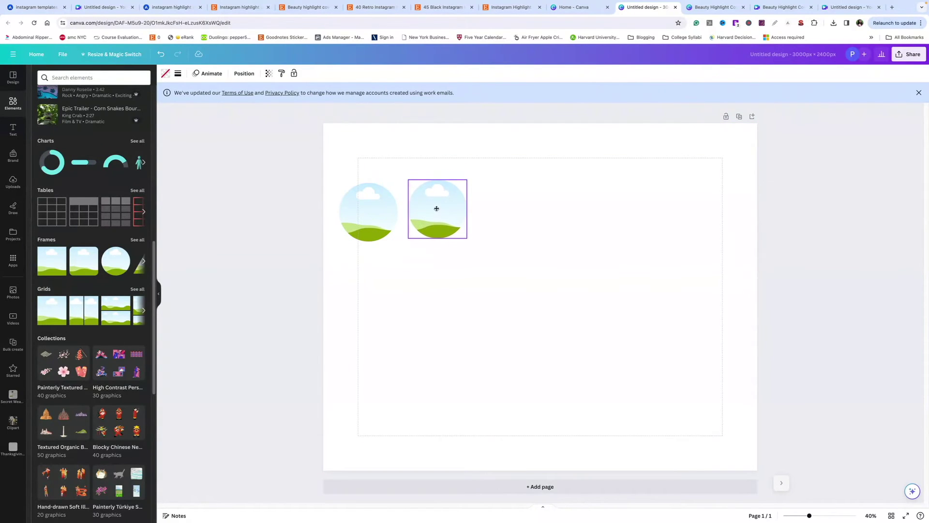
pyautogui.click(325, 216)
pyautogui.hotkey('ctrl', 'a')
pyautogui.hotkey('ctrl', 'd')
pyautogui.click(581, 207)
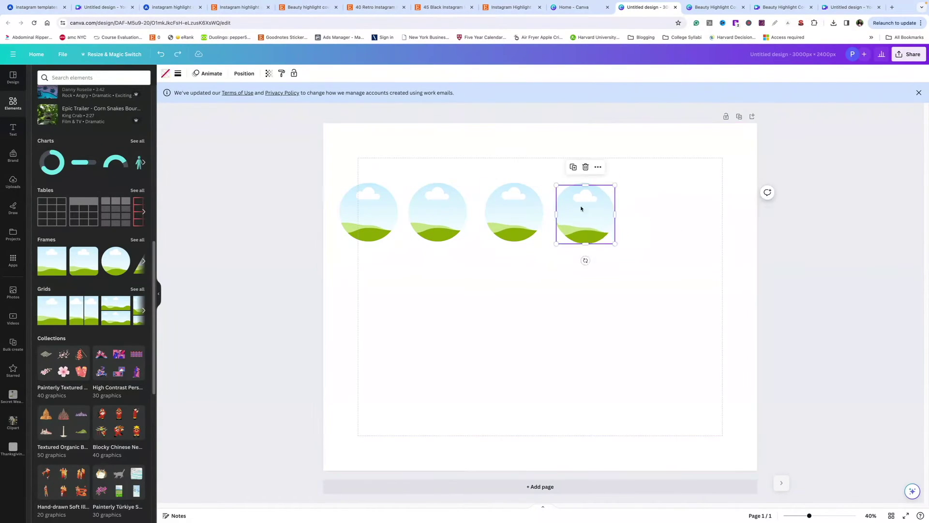
pyautogui.hotkey('ctrl', 'd')
pyautogui.hotkey('ctrl', 'a')
pyautogui.click(243, 73)
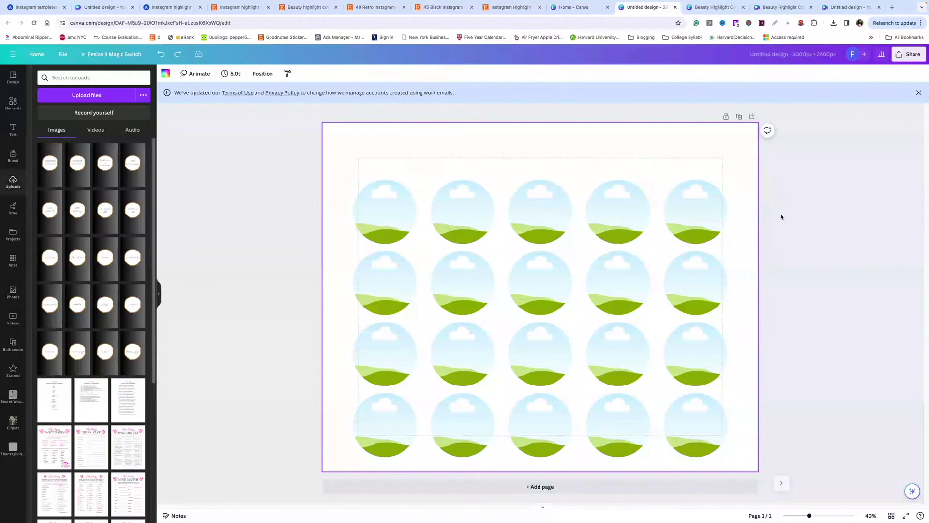
# - Drop the first uploaded cover into the top-left circle frame, then enlarge and reposition it inside
pyautogui.click(50, 163)
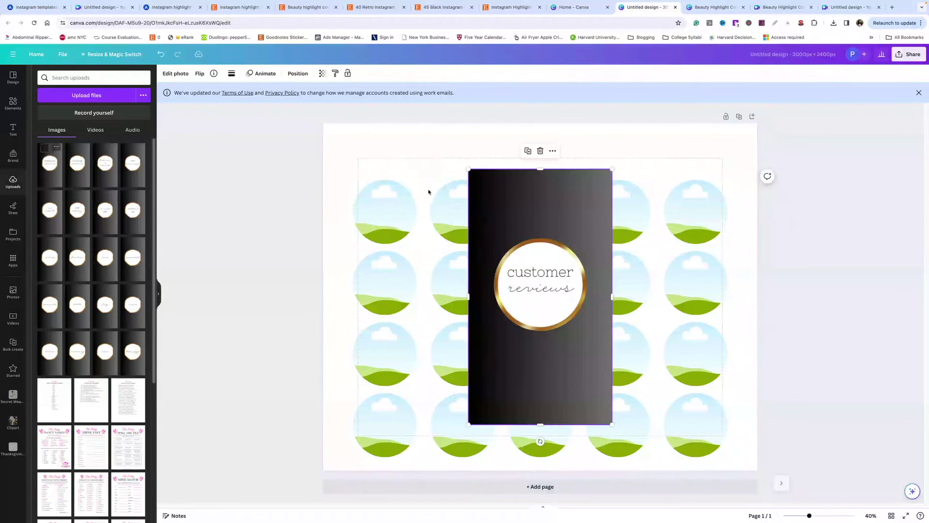
pyautogui.moveTo(536, 247); pyautogui.dragTo(394, 211)
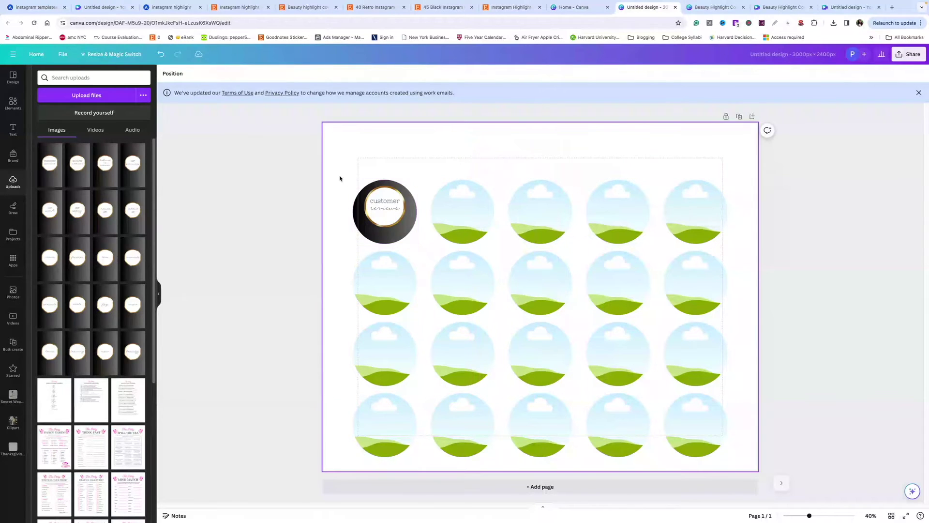
pyautogui.doubleClick(382, 254)
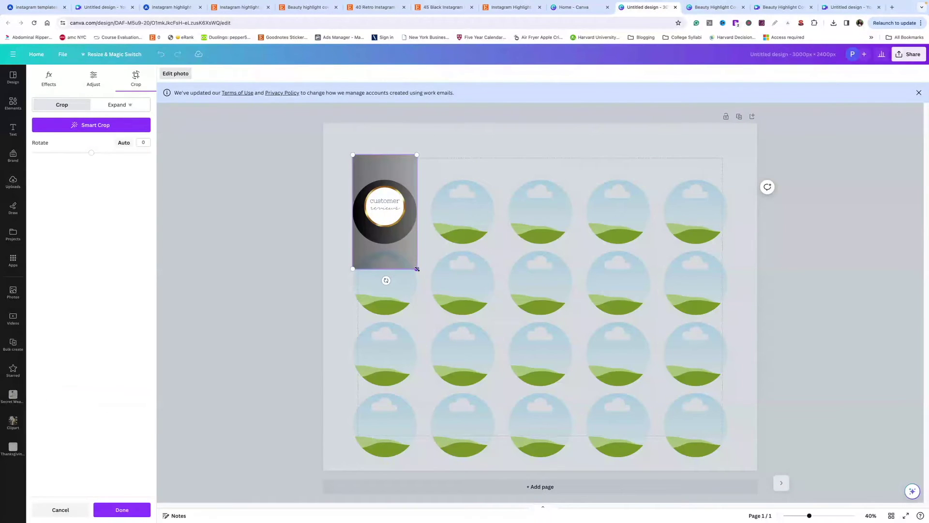
pyautogui.moveTo(417, 269); pyautogui.dragTo(444, 321)
pyautogui.moveTo(415, 245); pyautogui.dragTo(399, 221)
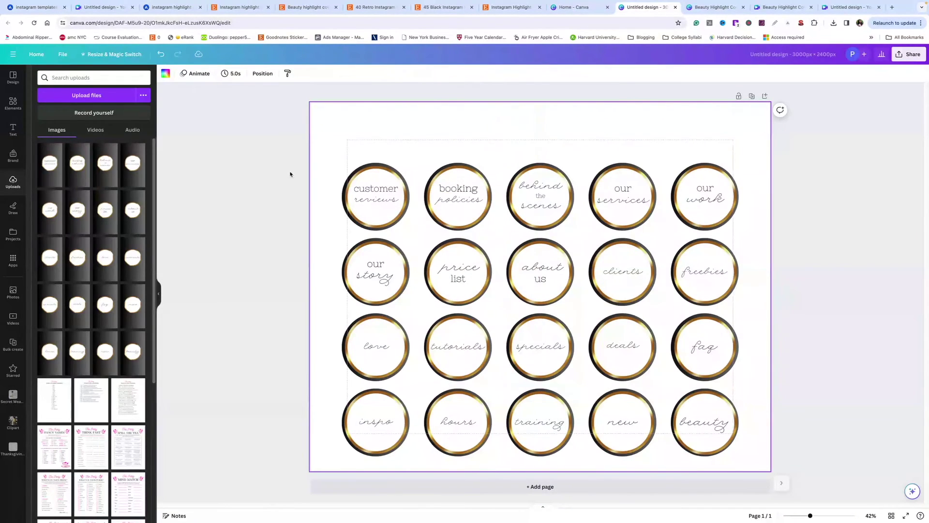
# - Shrink and centre the 20-cover grid, and delete the stray text under 'about us'
pyautogui.moveTo(307, 141); pyautogui.dragTo(814, 453)
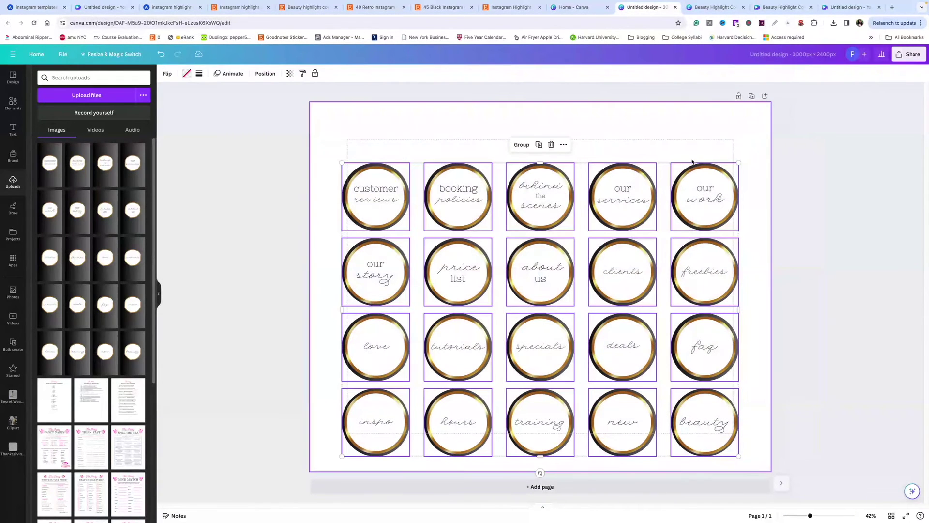
pyautogui.moveTo(738, 160); pyautogui.dragTo(720, 178)
pyautogui.moveTo(697, 208); pyautogui.dragTo(704, 205)
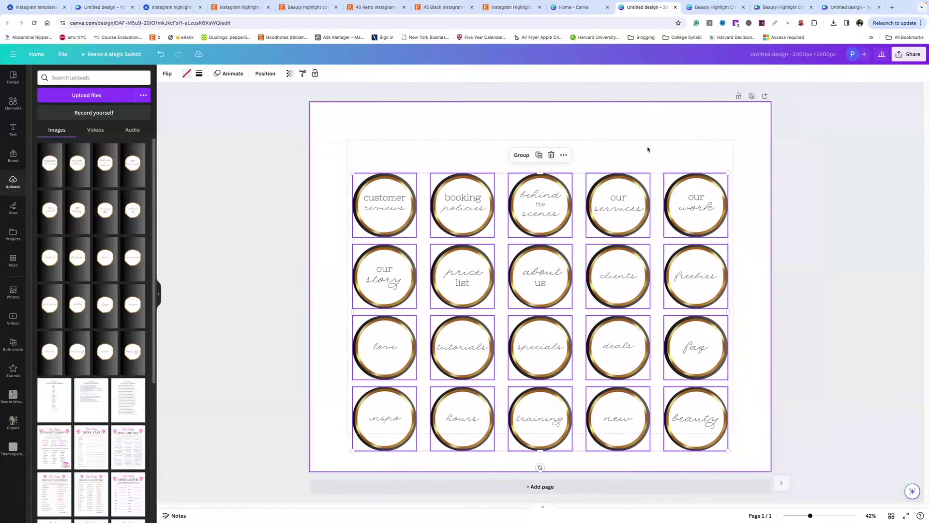
pyautogui.click(648, 146)
pyautogui.click(540, 285)
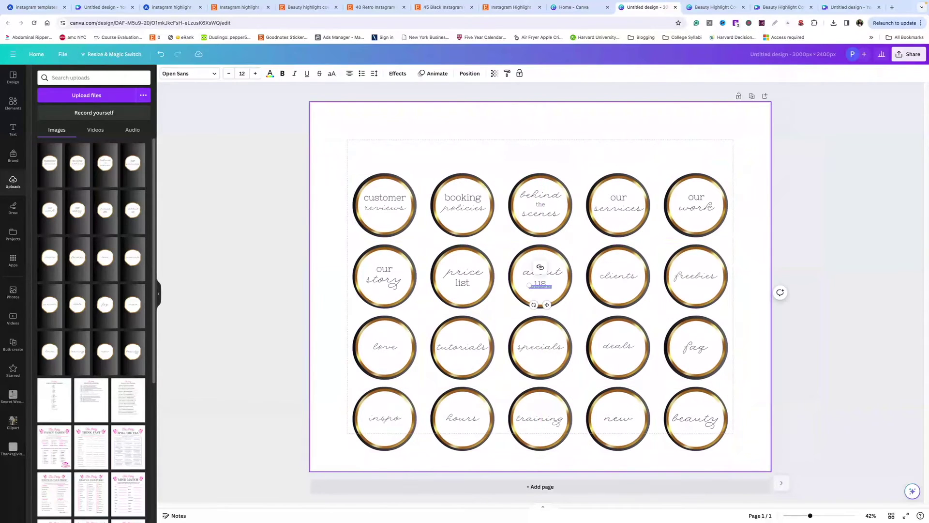
pyautogui.press('BackSpace')
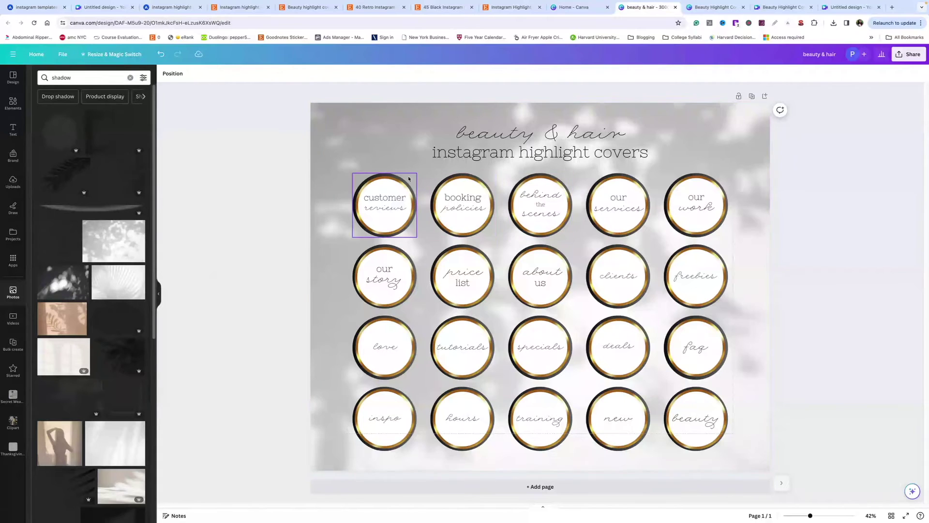
# - Set a soft window-shadow photo as the page background
pyautogui.scroll(-1, 90, 345)
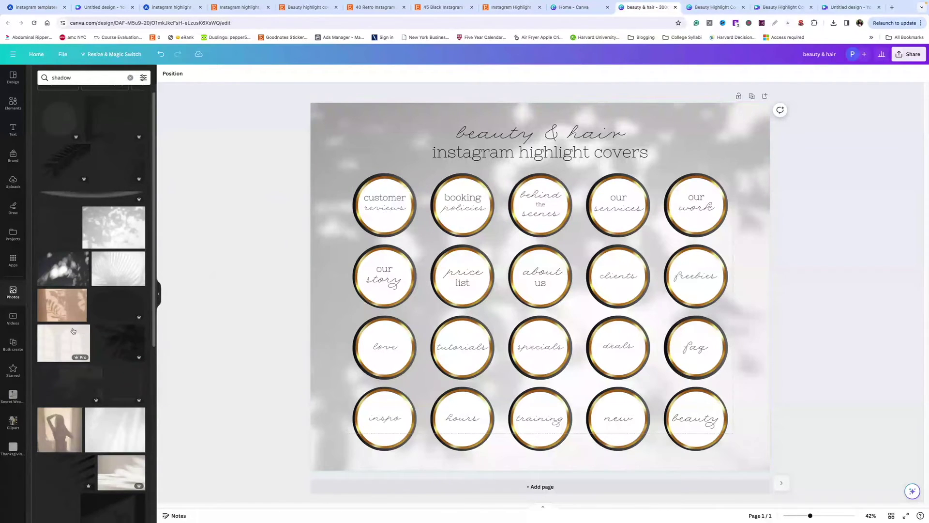
pyautogui.scroll(-3, 81, 314)
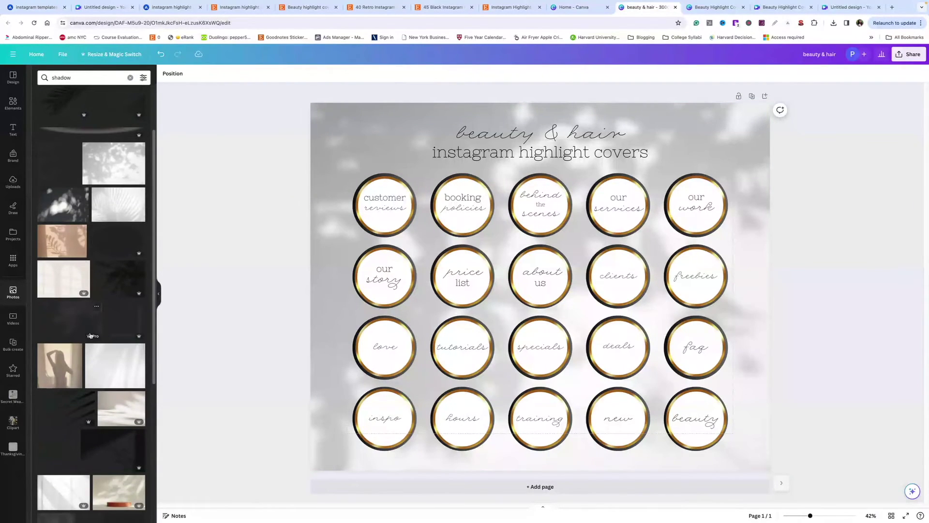
pyautogui.scroll(-3, 81, 310)
pyautogui.moveTo(63, 213); pyautogui.dragTo(317, 117)
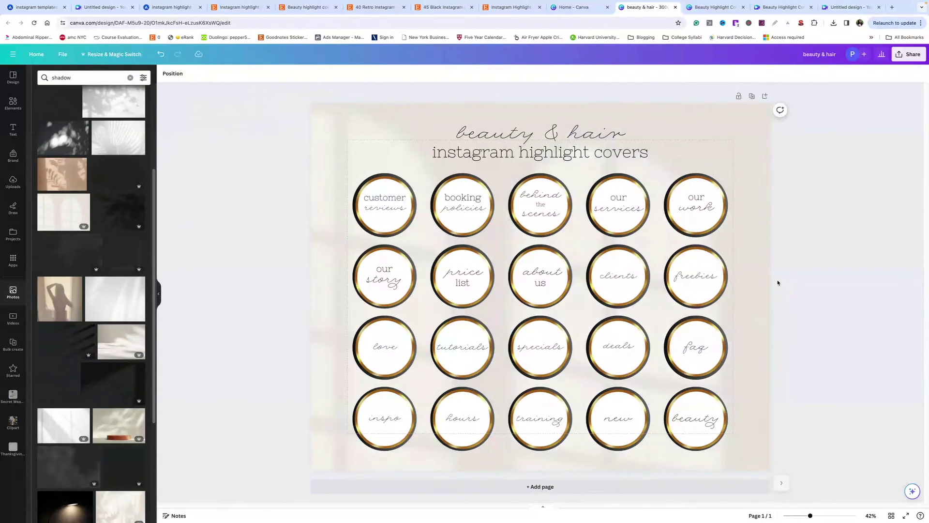
pyautogui.click(719, 128)
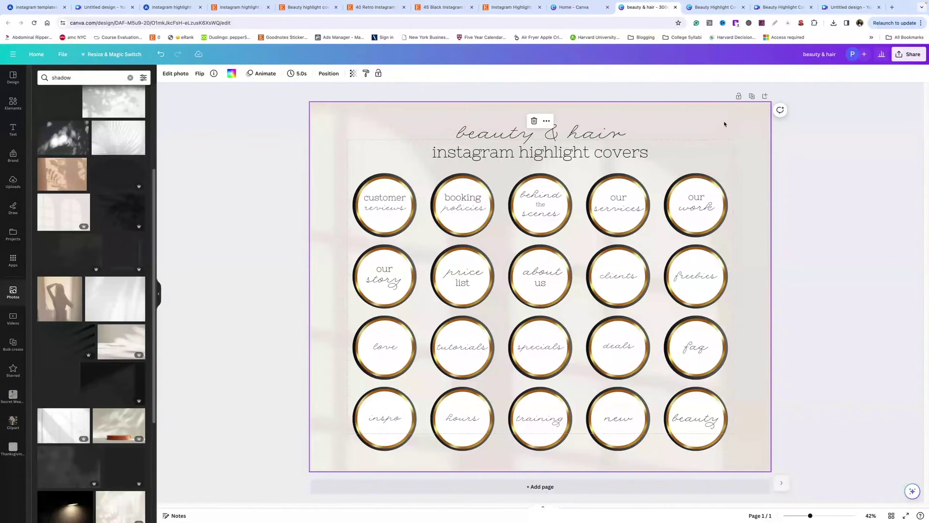
# - On a duplicated page, remove two cover columns and add '20 premade covers' and 'Canva template so you can edit colors and change text'
pyautogui.click(753, 97)
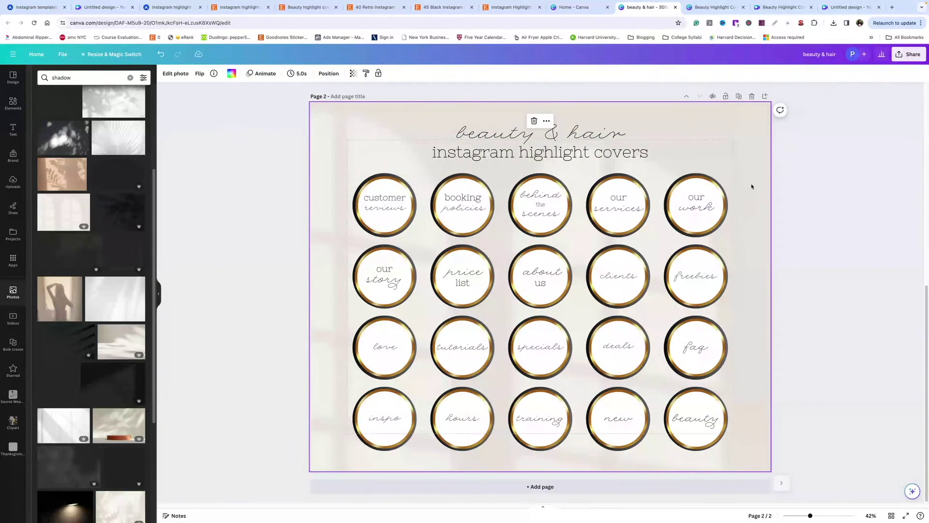
pyautogui.moveTo(323, 182); pyautogui.dragTo(494, 459)
pyautogui.keyDown('shift'); pyautogui.click(519, 433); pyautogui.keyUp('shift')
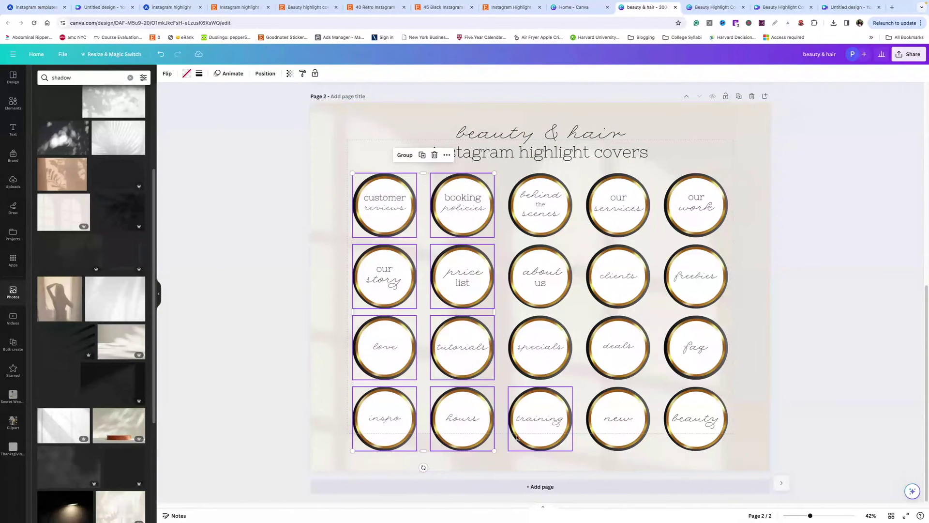
pyautogui.press('Delete')
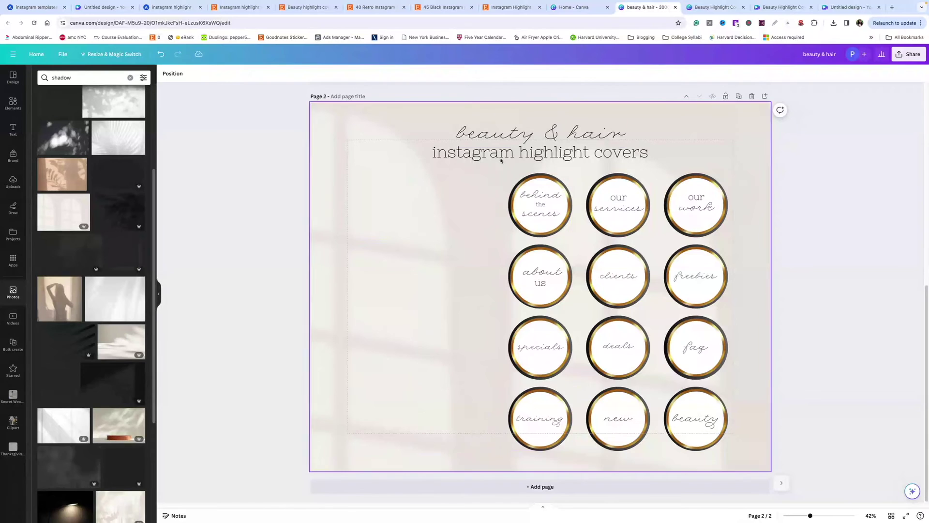
pyautogui.write('20 premade covers')
pyautogui.hotkey('ctrl', 'd')
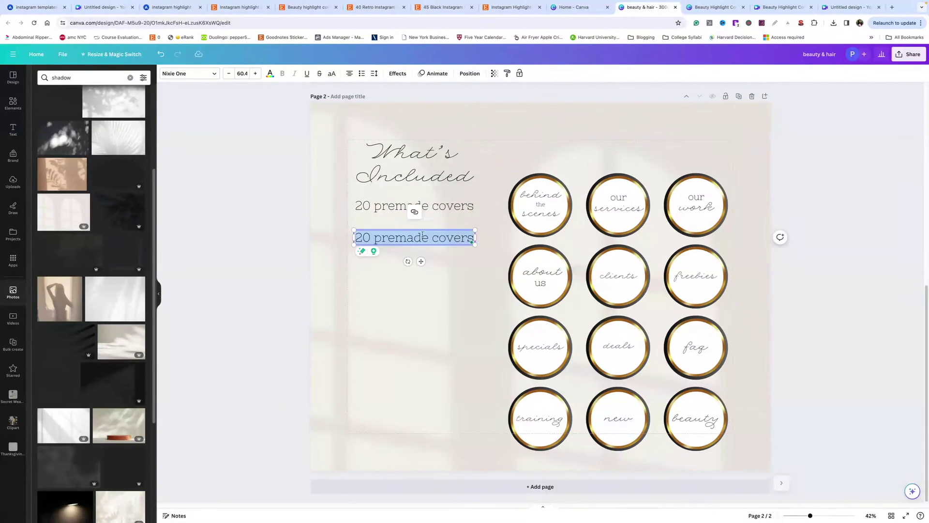
pyautogui.write('Canva template so you can edit colors and change text')
pyautogui.click(360, 208)
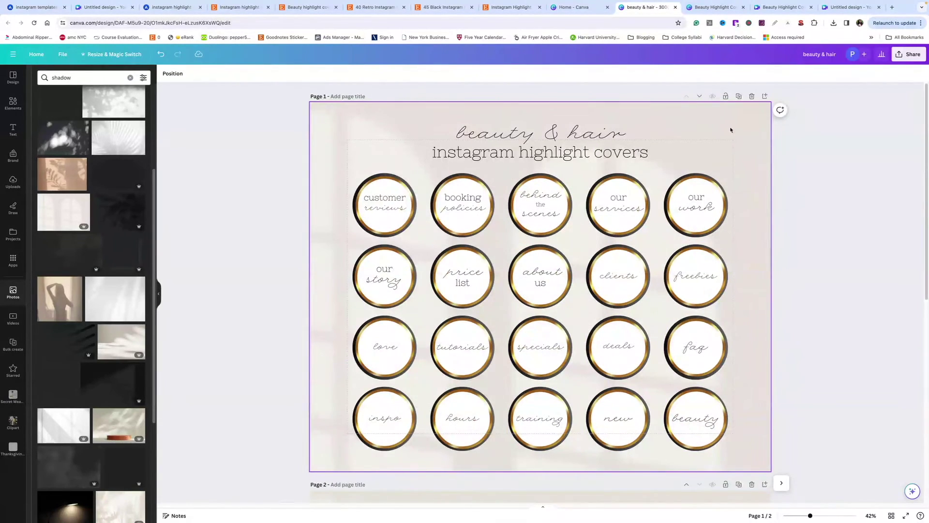
# - Duplicate the first page, delete 'beauty & hair', and retitle it 'easily edit & make your account more aesthetic'
pyautogui.click(739, 96)
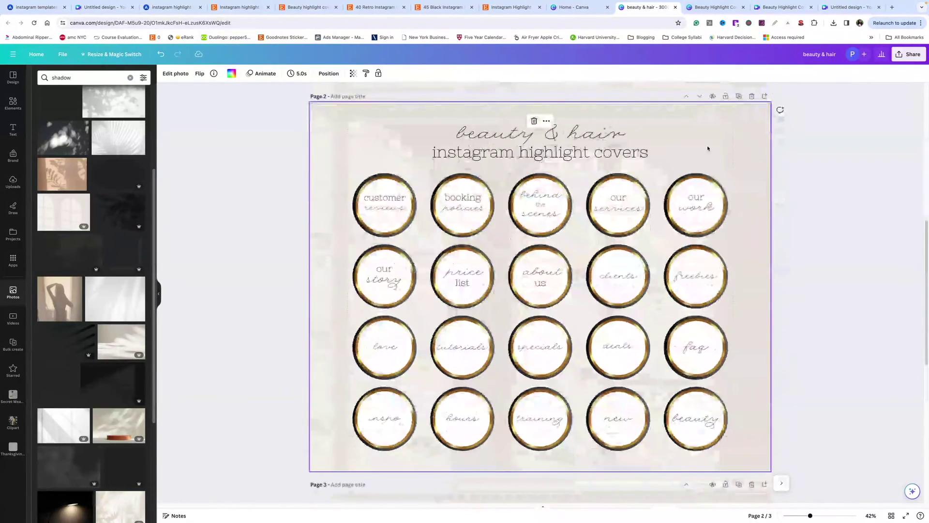
pyautogui.click(512, 135)
pyautogui.press('Delete')
pyautogui.tripleClick(539, 152)
pyautogui.write('make your profile')
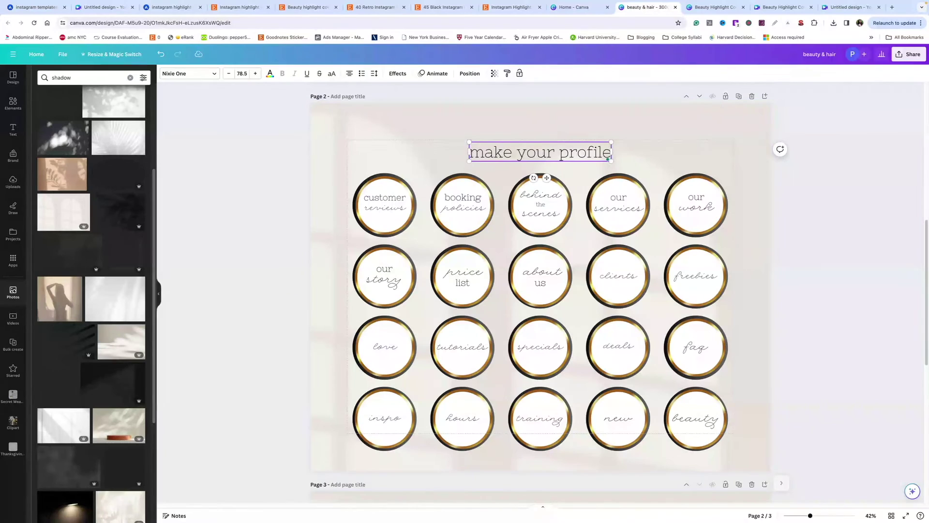
pyautogui.hotkey('ctrl', 'a')
pyautogui.press('BackSpace')
pyautogui.write('easily edit & make your account more aesthetic')
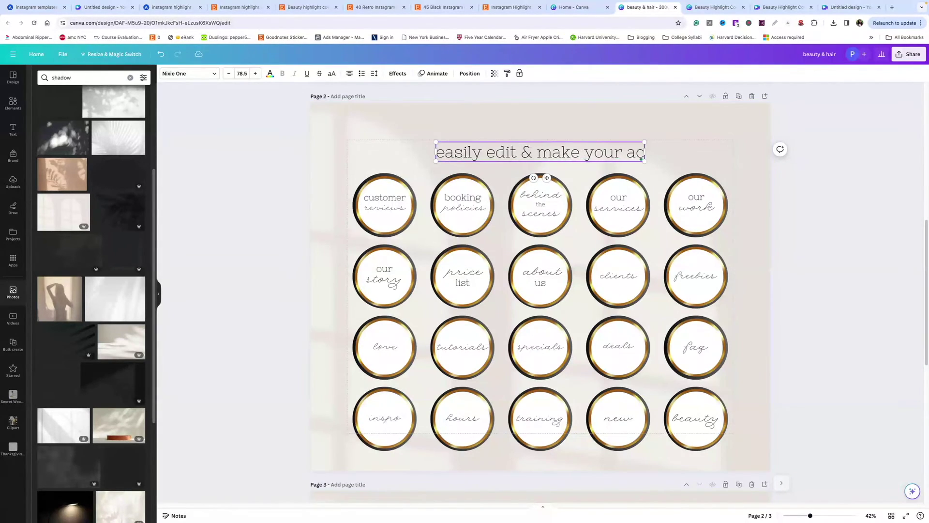
pyautogui.click(318, 172)
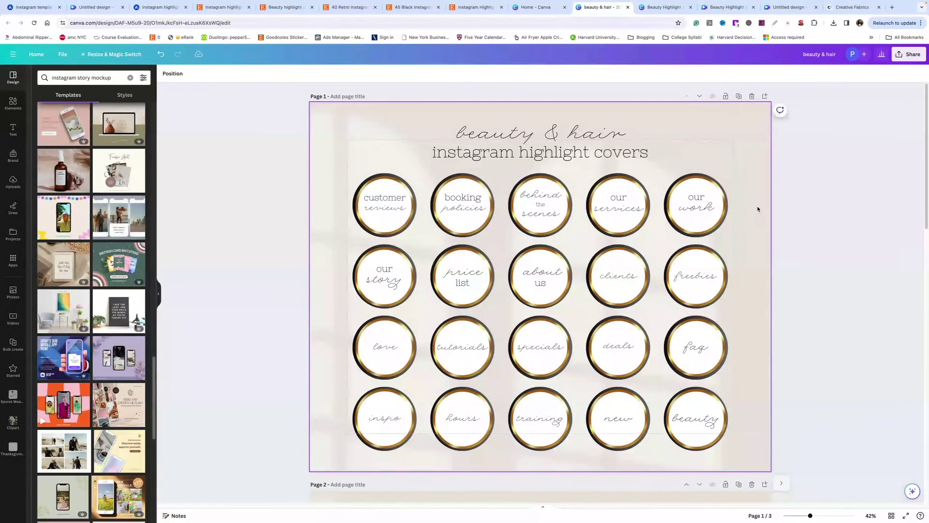
# - Switch over to the Creative Fabrica site
pyautogui.scroll(-7, 757, 209)
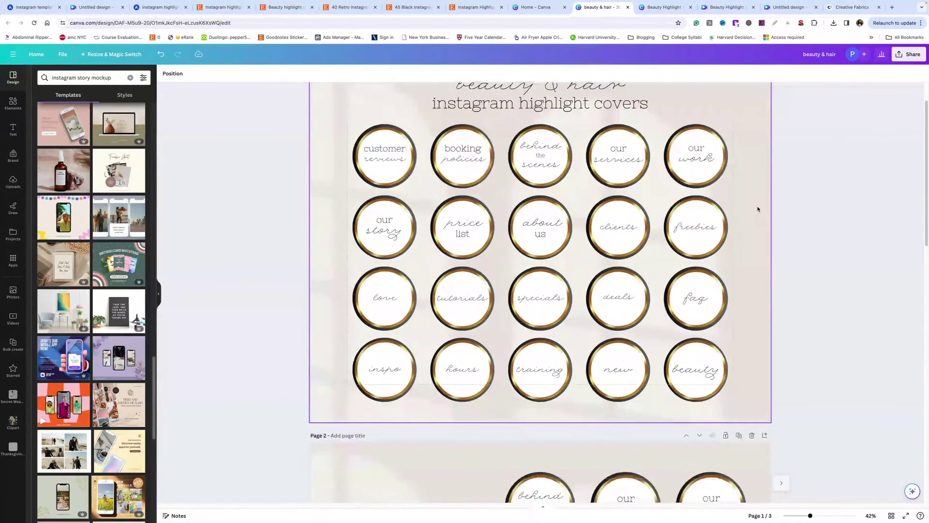
pyautogui.scroll(7, 757, 209)
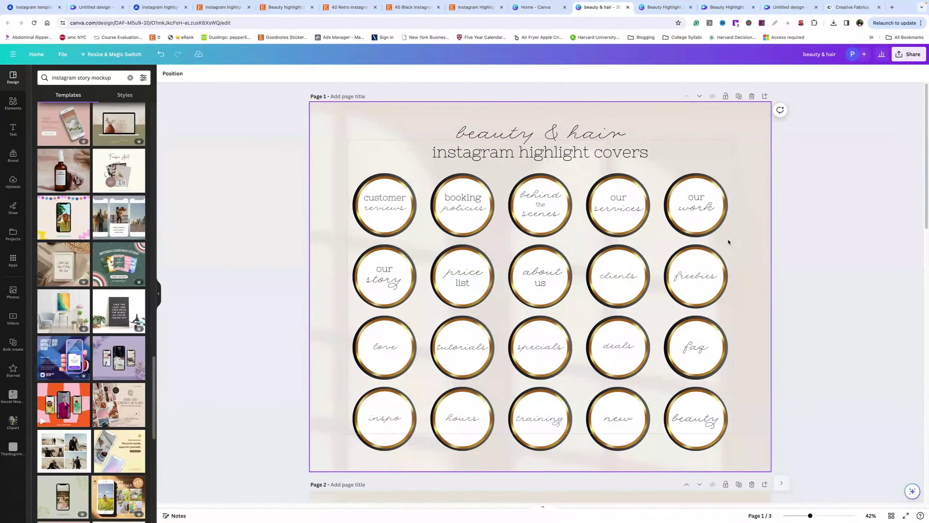
pyautogui.press('super+9')
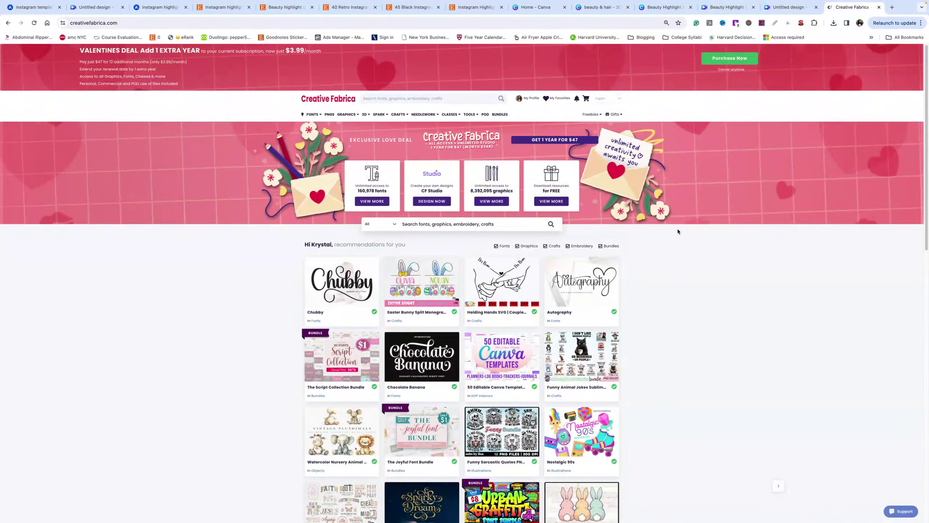
# - Search Creative Fabrica for 'instagram mockup' and browse the results before returning to Etsy
pyautogui.scroll(-3, 727, 252)
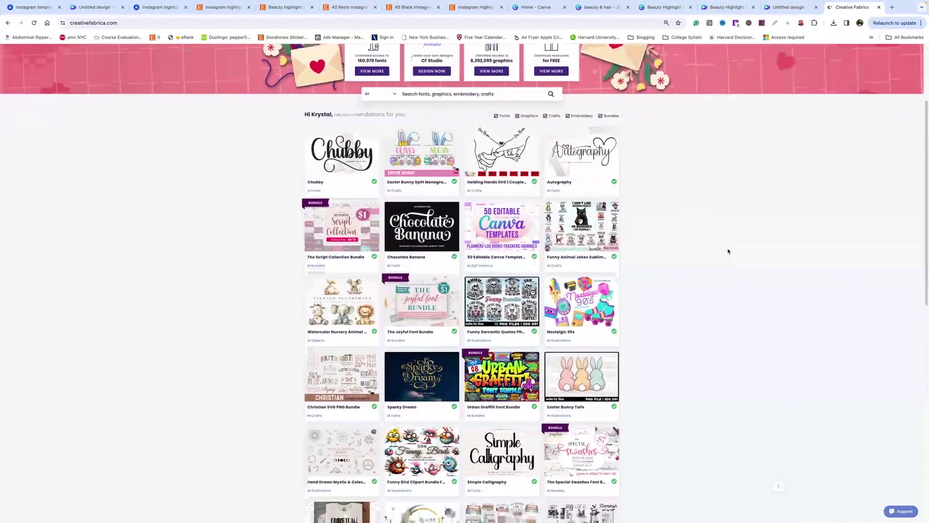
pyautogui.scroll(1, 714, 281)
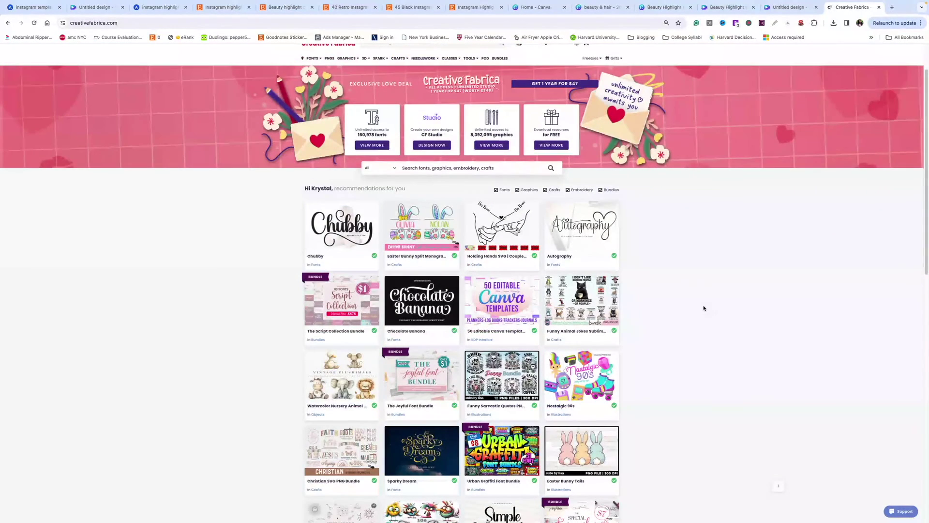
pyautogui.click(473, 169)
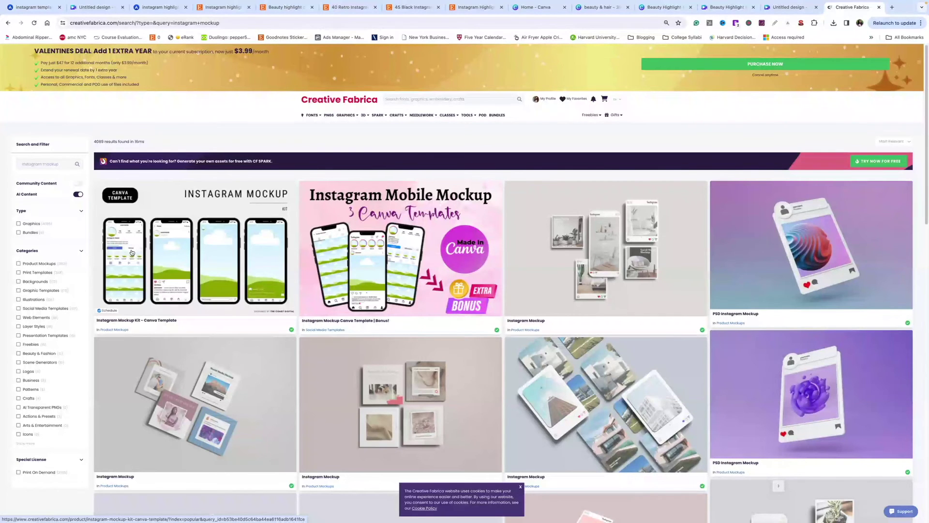
pyautogui.hotkey('ctrl', 'shift', 'Tab')
pyautogui.hotkey('ctrl', 'shift', 'Tab')
pyautogui.hotkey('ctrl', 'shift', 'Tab')
pyautogui.hotkey('ctrl', 'shift', 'Tab')
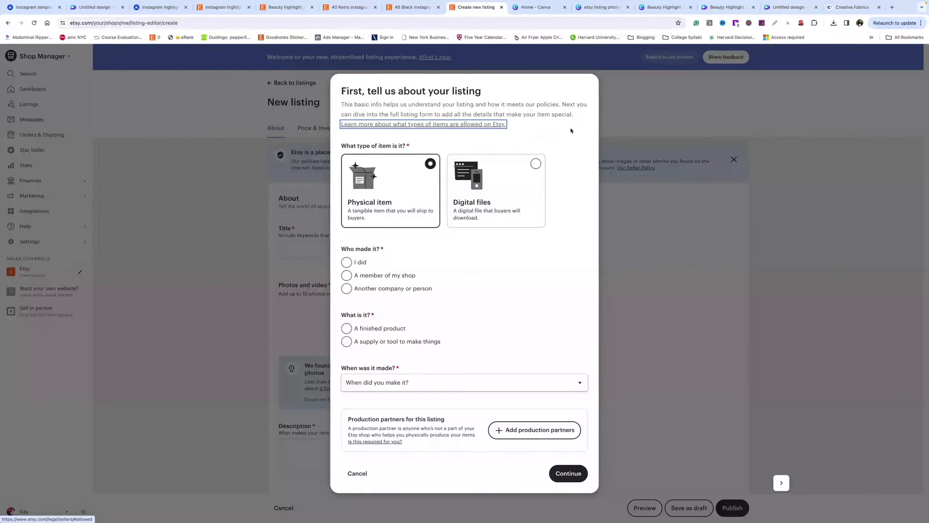
# - Answer Etsy's setup questions: digital files, made by the seller, finished product, made 2020 - 2024
pyautogui.click(508, 173)
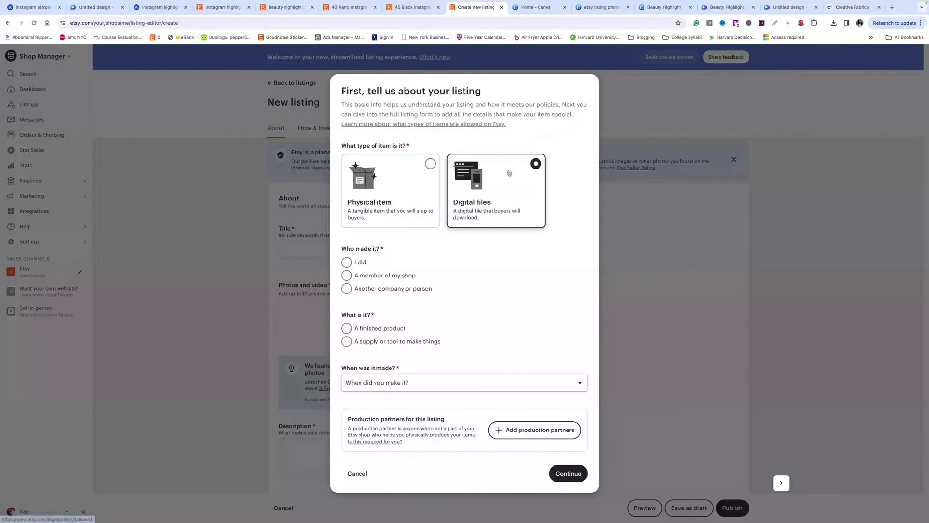
pyautogui.click(347, 263)
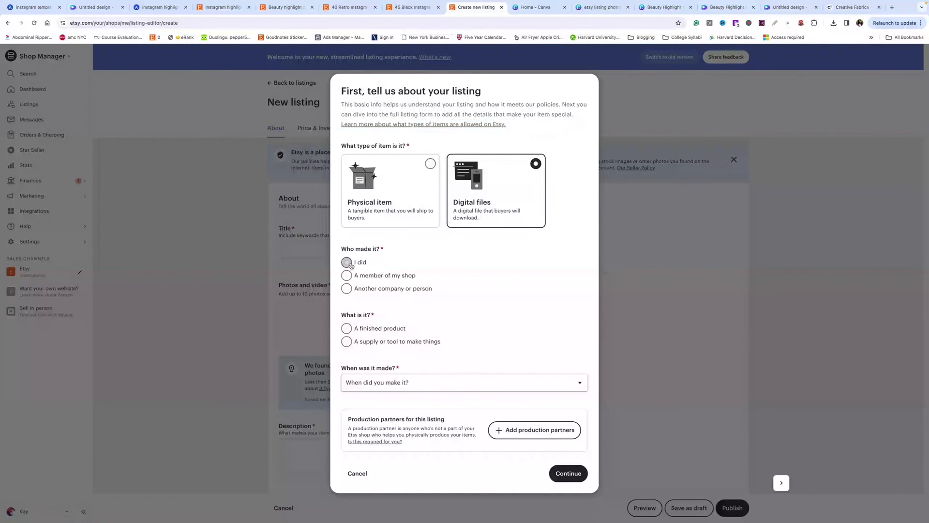
pyautogui.click(392, 329)
pyautogui.click(506, 387)
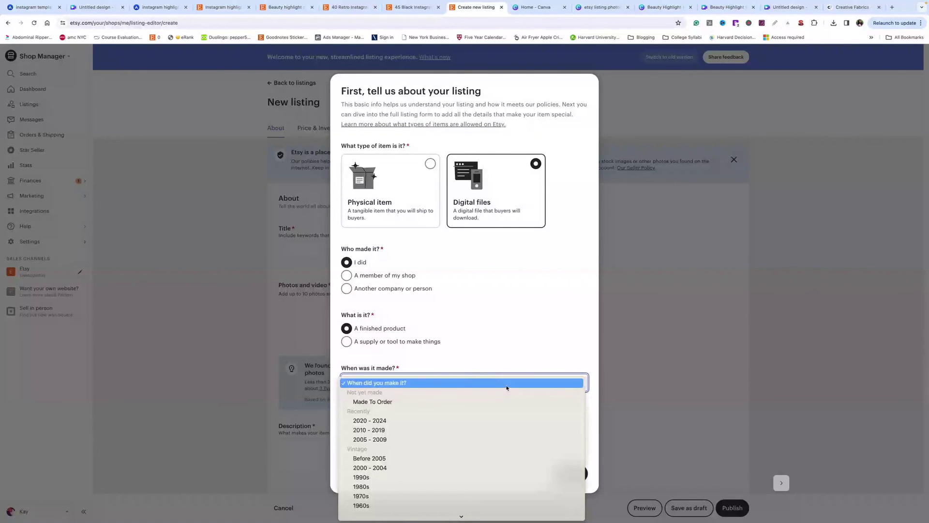
pyautogui.click(431, 420)
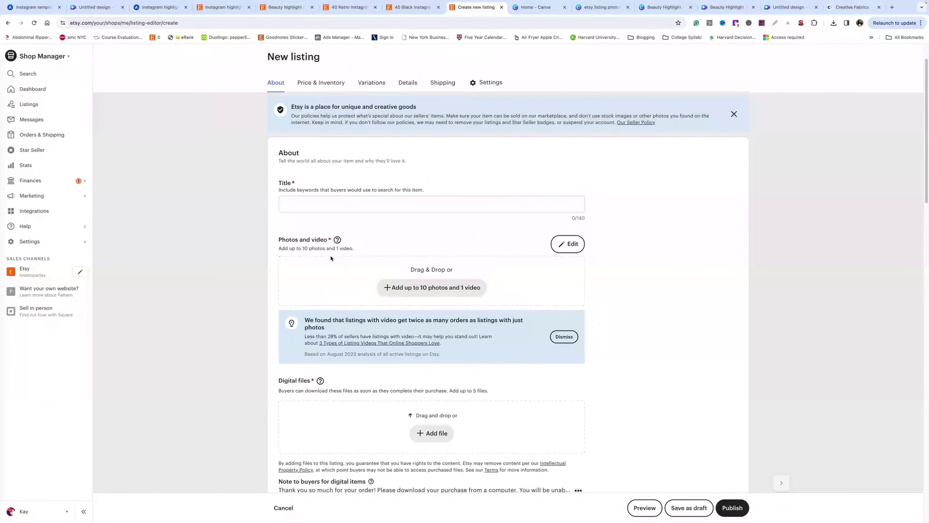
# - Add the three listing photos 1.png to 3.png to the Etsy listing
pyautogui.click(426, 286)
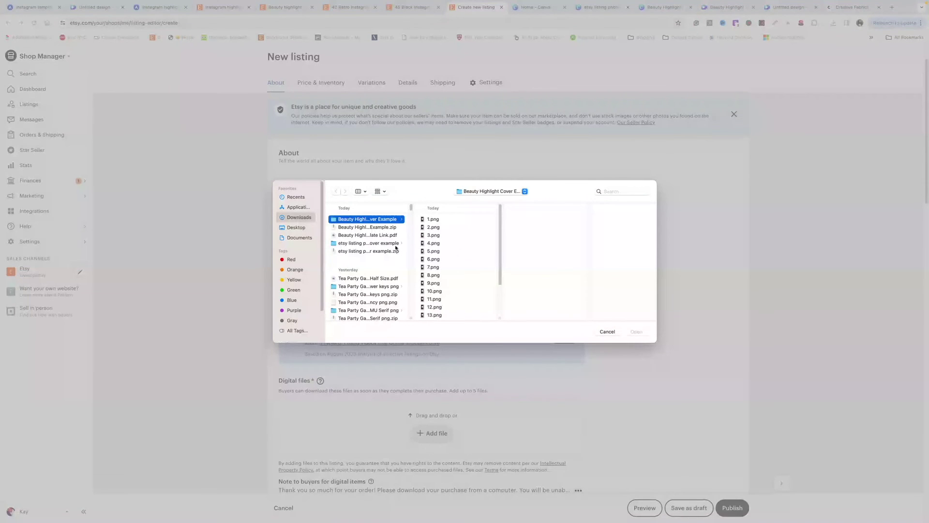
pyautogui.click(372, 243)
pyautogui.moveTo(441, 244); pyautogui.dragTo(447, 204)
pyautogui.click(639, 331)
pyautogui.scroll(-5, 621, 296)
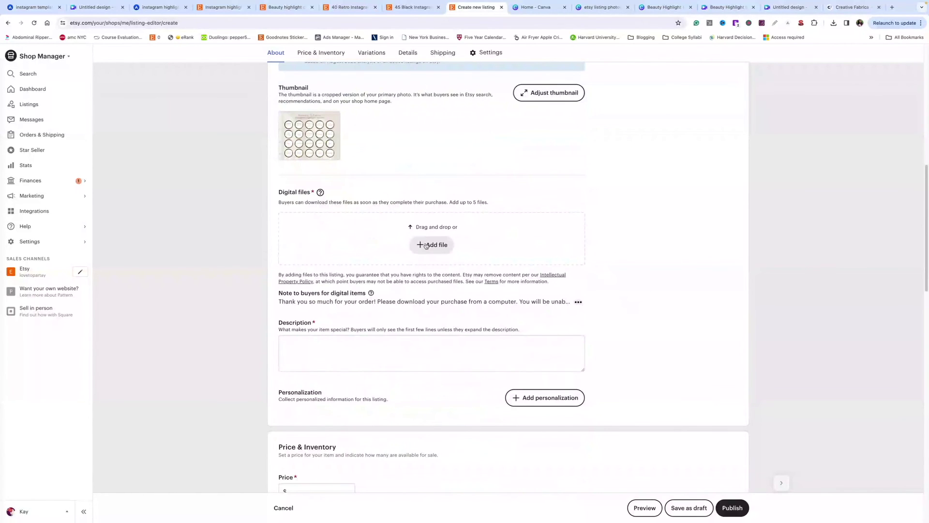
# - Attach the highlight cover example zip and the template link PDF as digital files
pyautogui.click(440, 243)
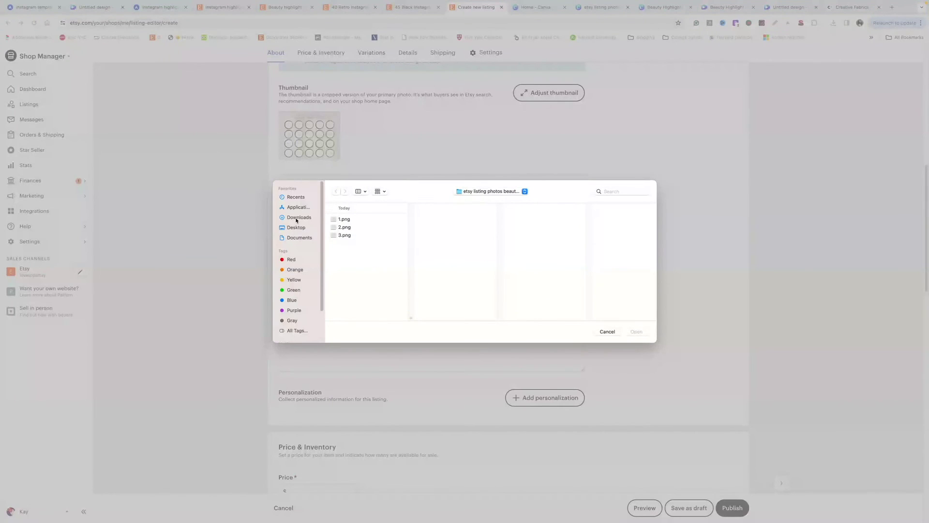
pyautogui.click(296, 219)
pyautogui.click(372, 227)
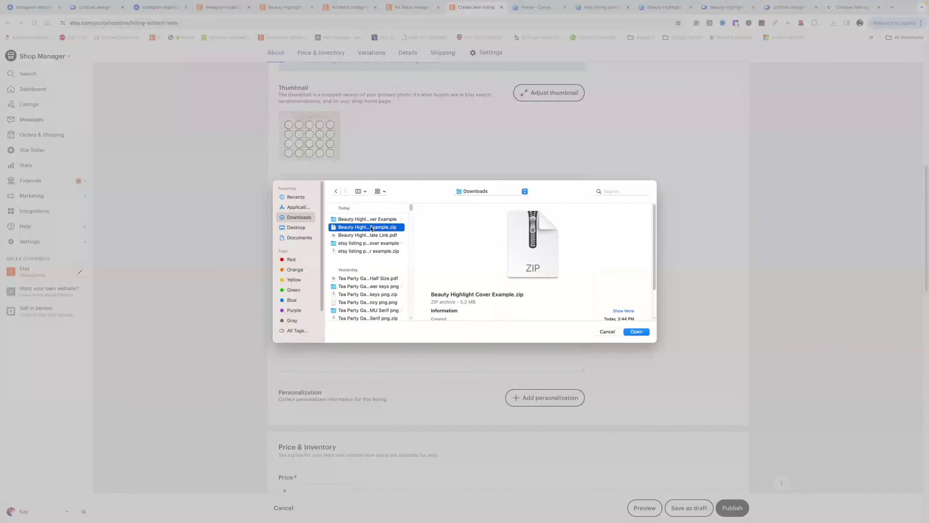
pyautogui.doubleClick(371, 228)
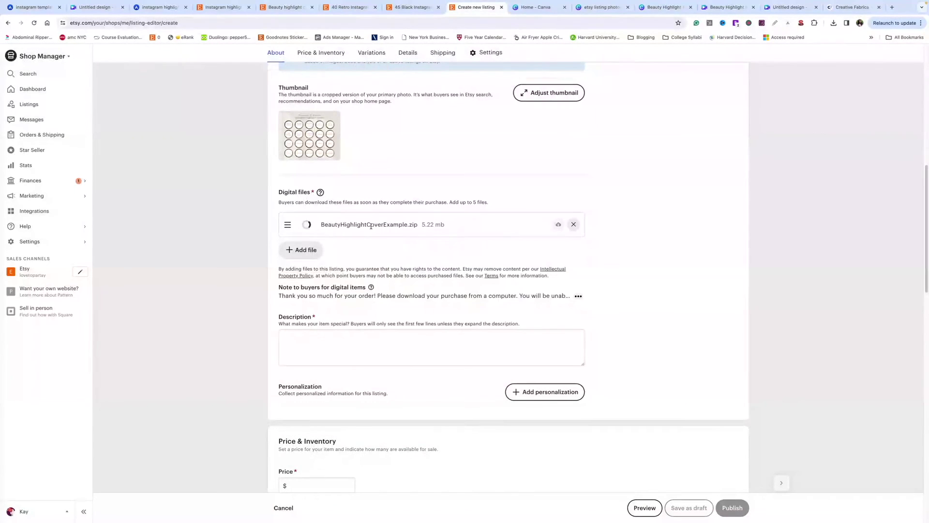
pyautogui.click(301, 249)
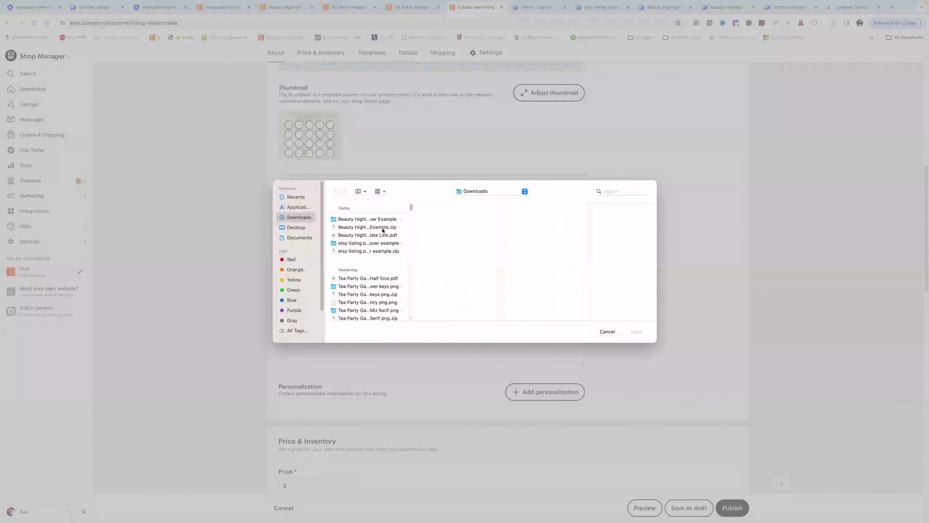
pyautogui.click(368, 235)
pyautogui.click(637, 331)
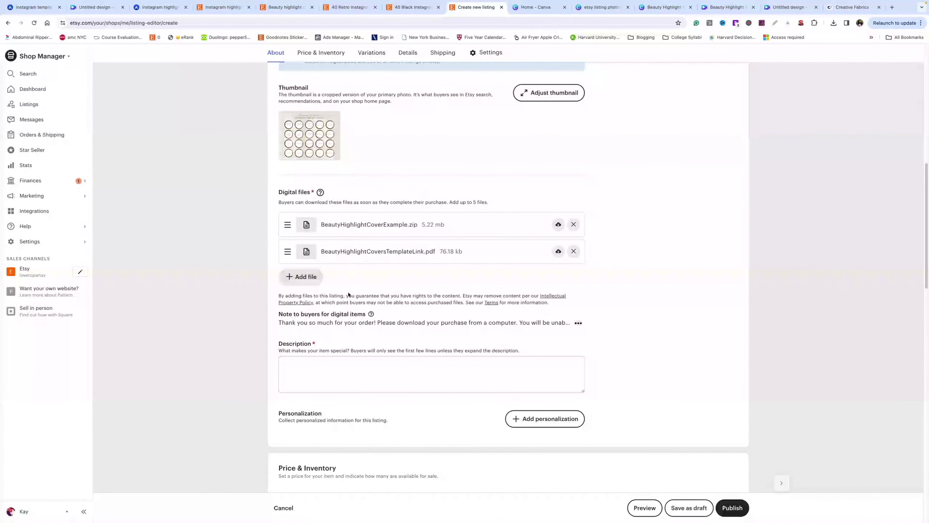
pyautogui.scroll(-2, 595, 221)
# - Review the Etsy listing's photos and files, then return to the 'etsy listing photos beauty cover example' Canva design
pyautogui.scroll(10, 625, 231)
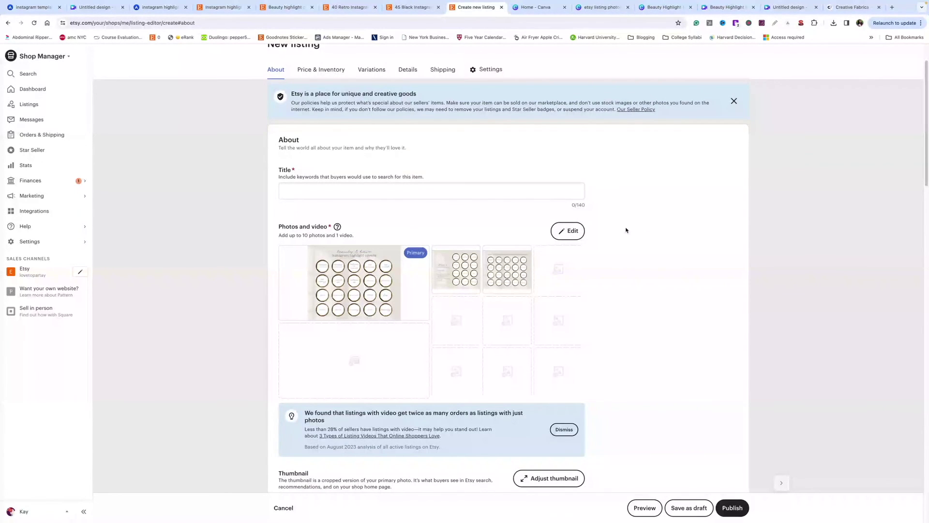
pyautogui.scroll(-10, 626, 230)
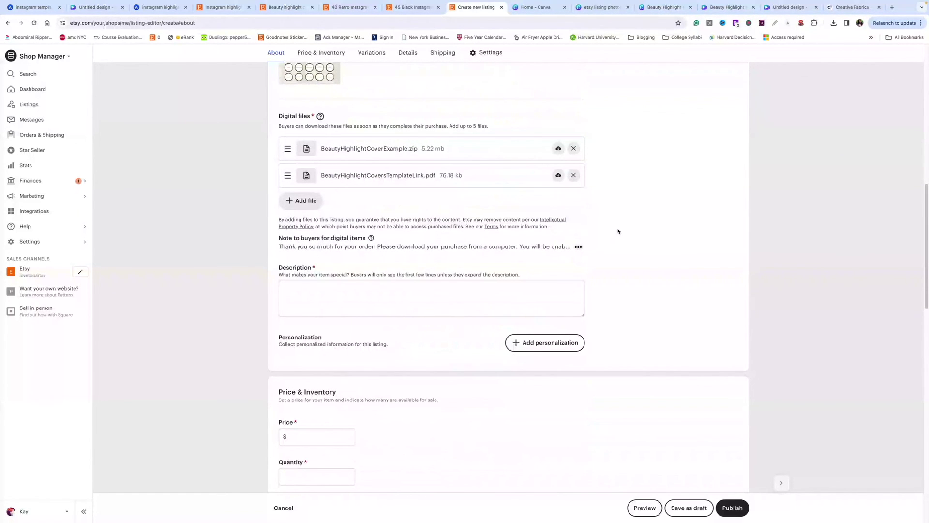
pyautogui.scroll(1, 618, 231)
pyautogui.scroll(7, 617, 231)
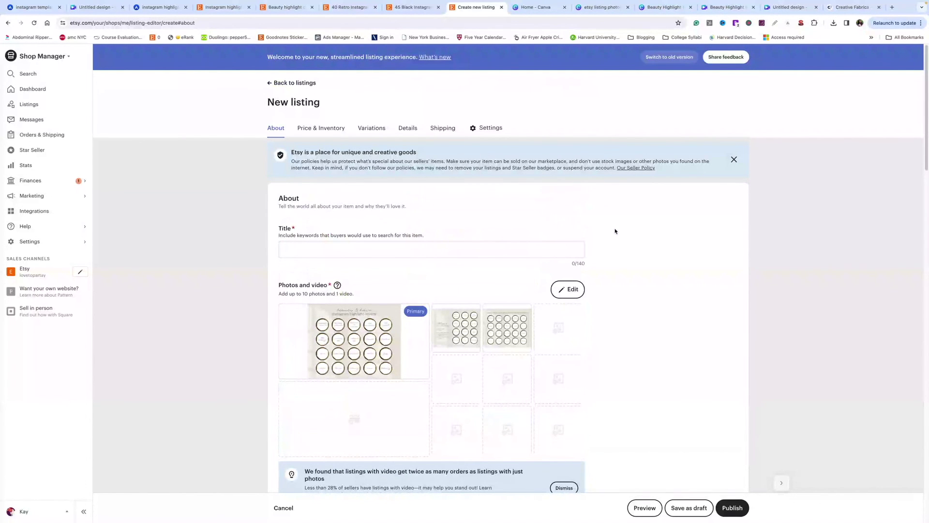
pyautogui.scroll(-3, 615, 231)
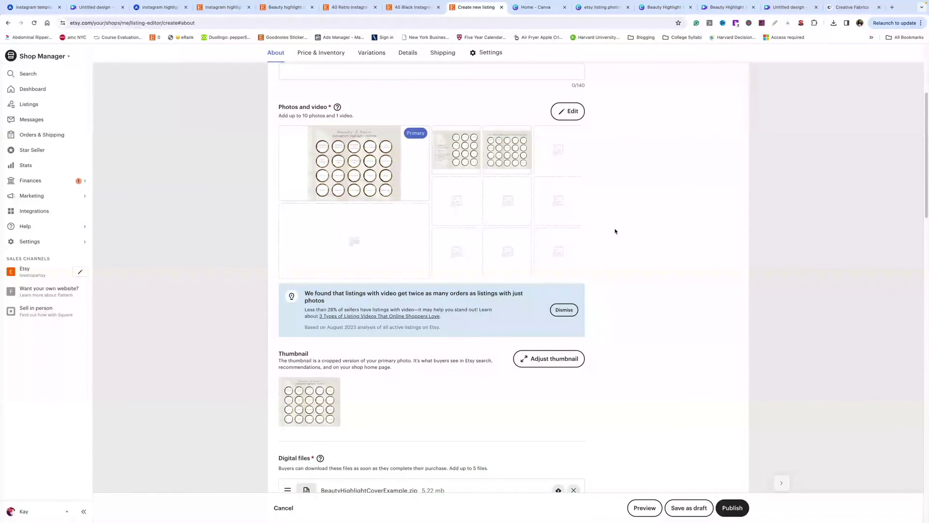
pyautogui.scroll(-1, 615, 231)
pyautogui.scroll(-4, 615, 232)
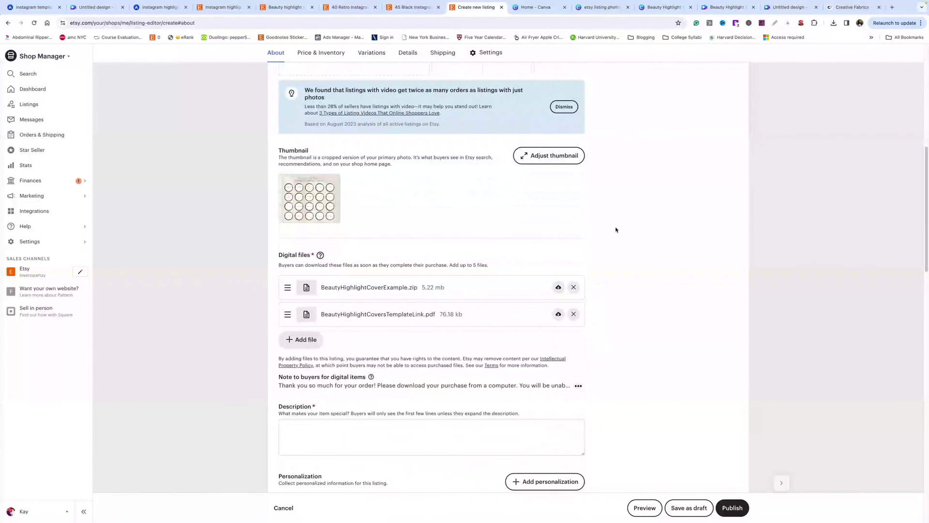
pyautogui.hotkey('ctrl', 'Tab')
pyautogui.hotkey('ctrl', 'Tab')
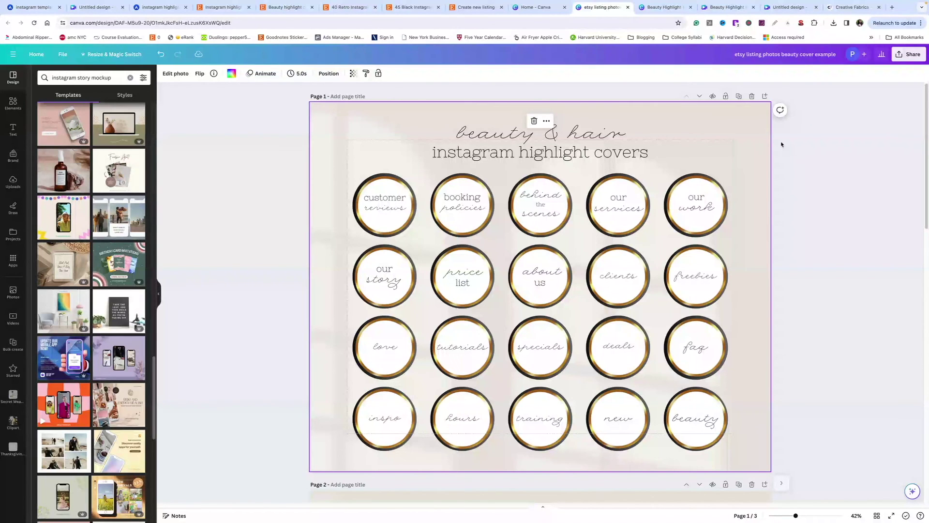